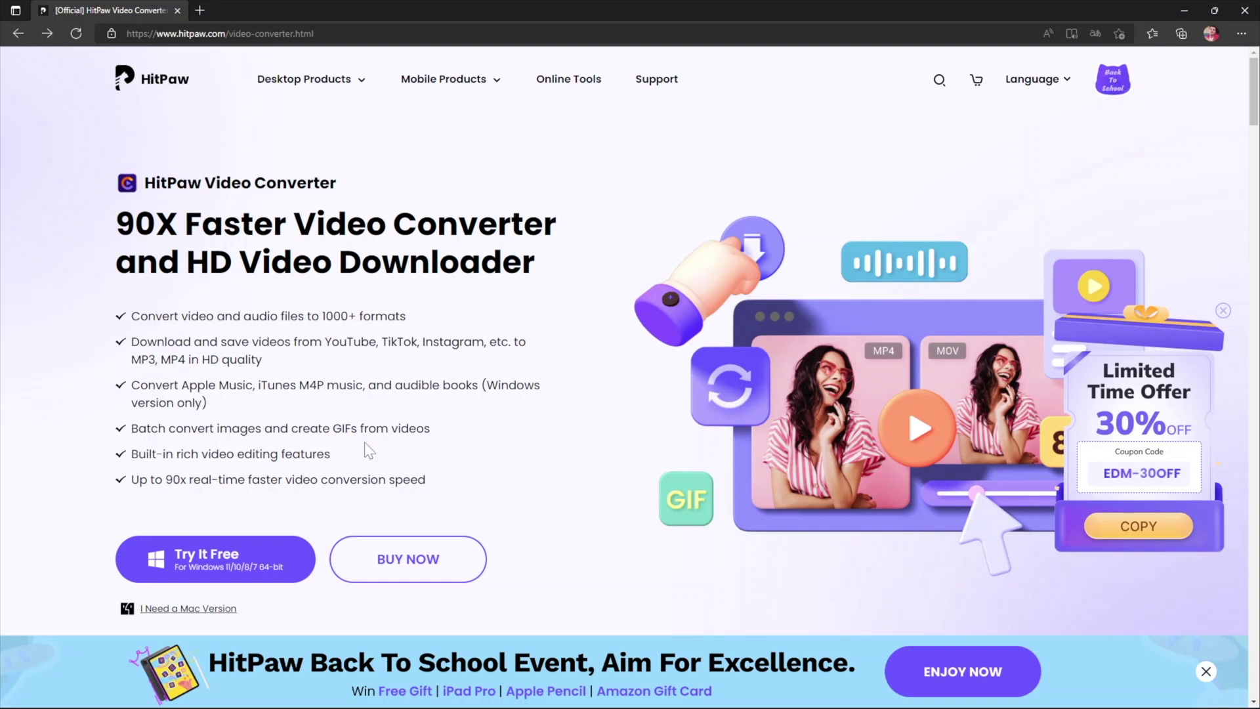
- Scroll down the Back to School promotion page to the Pawmoji share-to-win steps
scroll(358, 313, "down", 8)
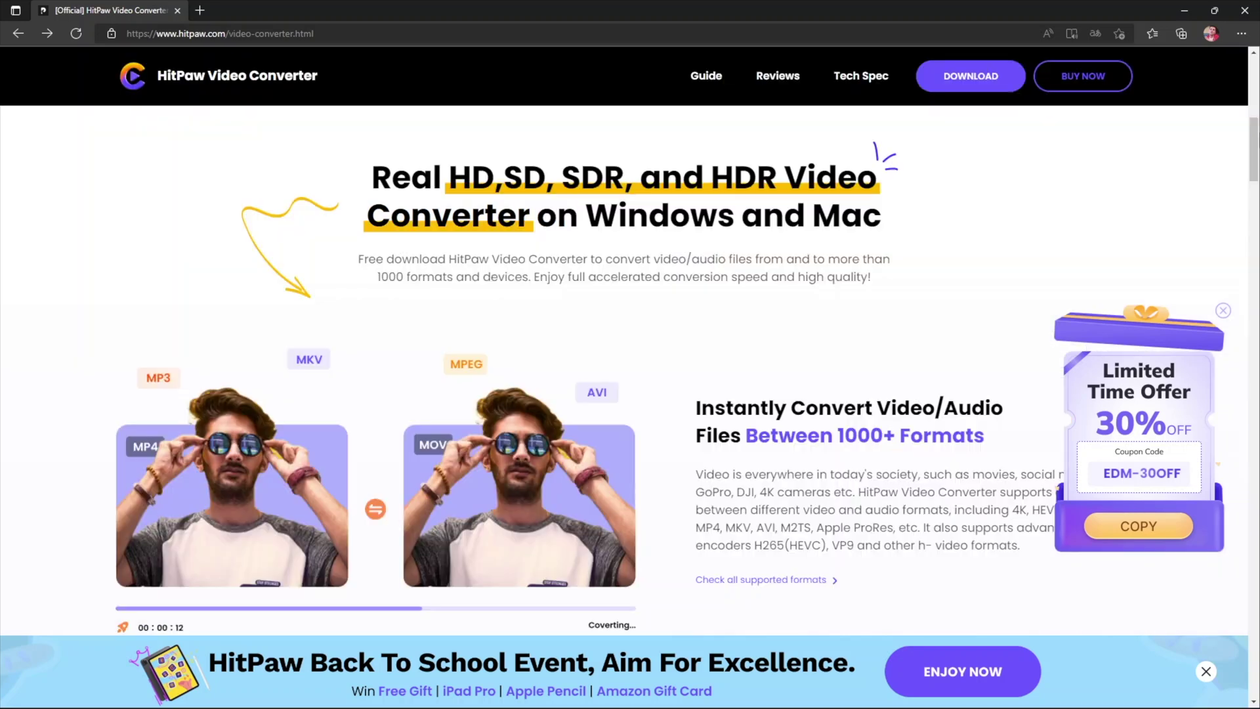
scroll(1218, 293, "down", 8)
scroll(685, 392, "down", 1)
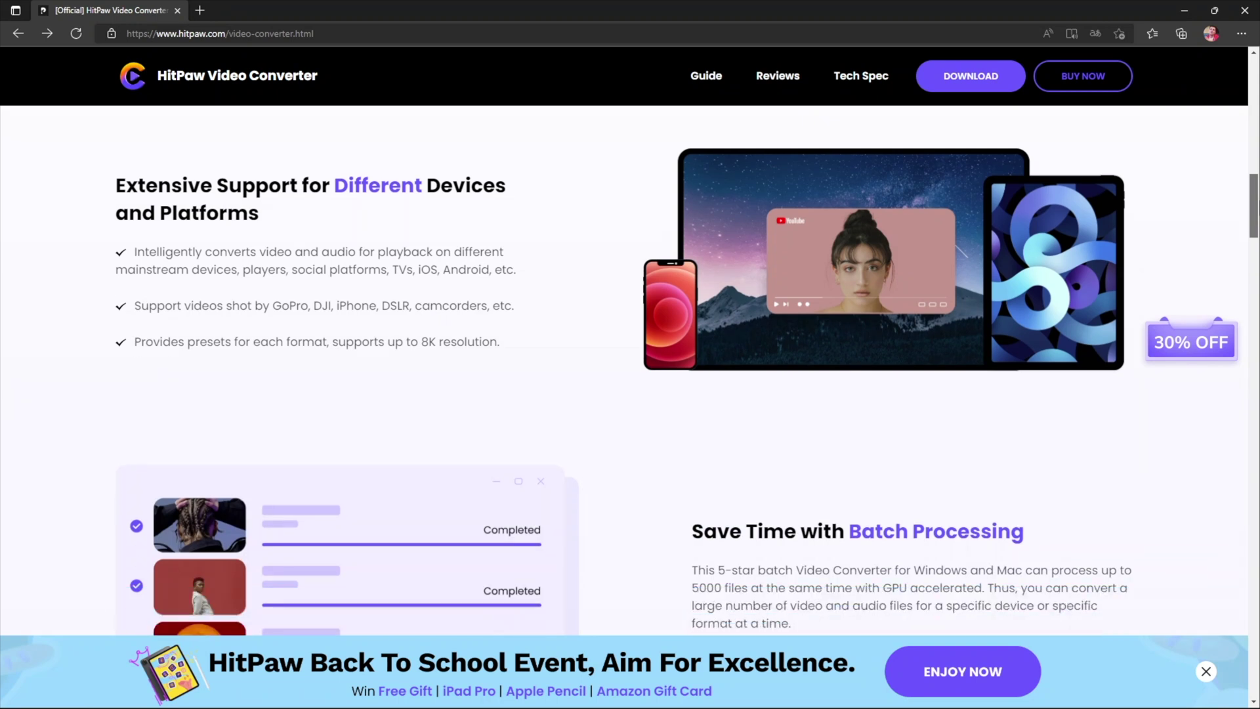
scroll(685, 392, "down", 4)
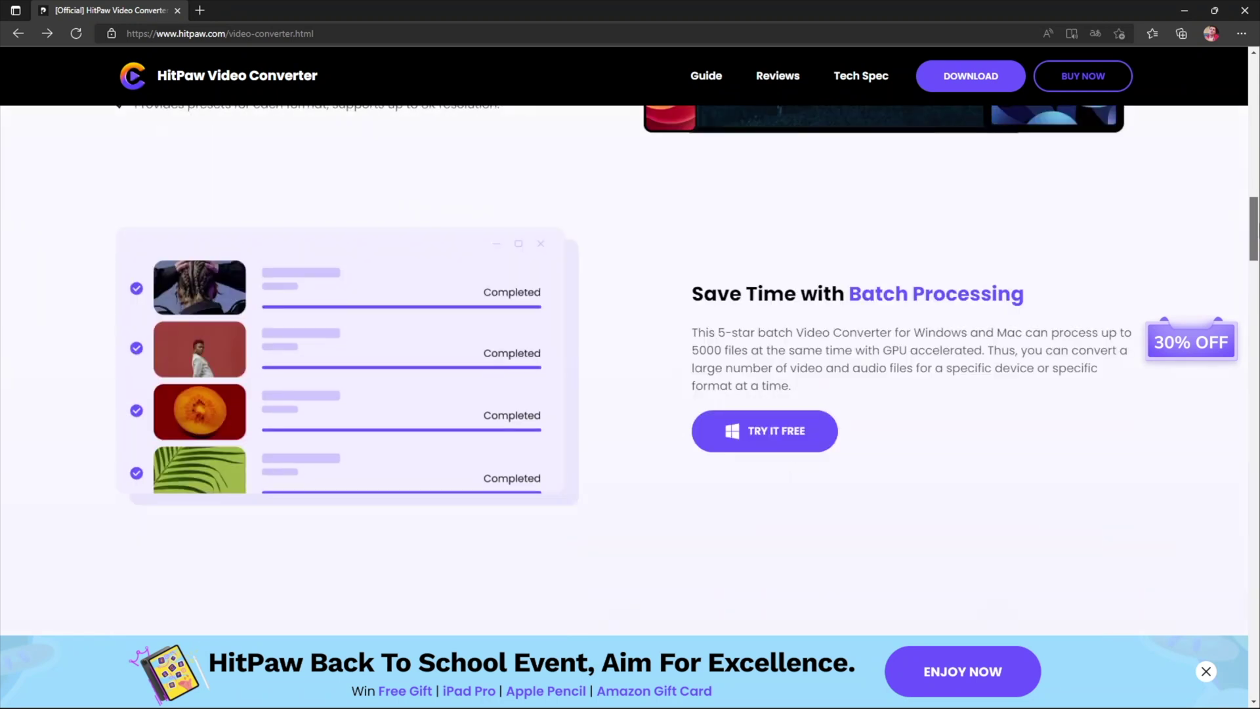
scroll(686, 392, "down", 2)
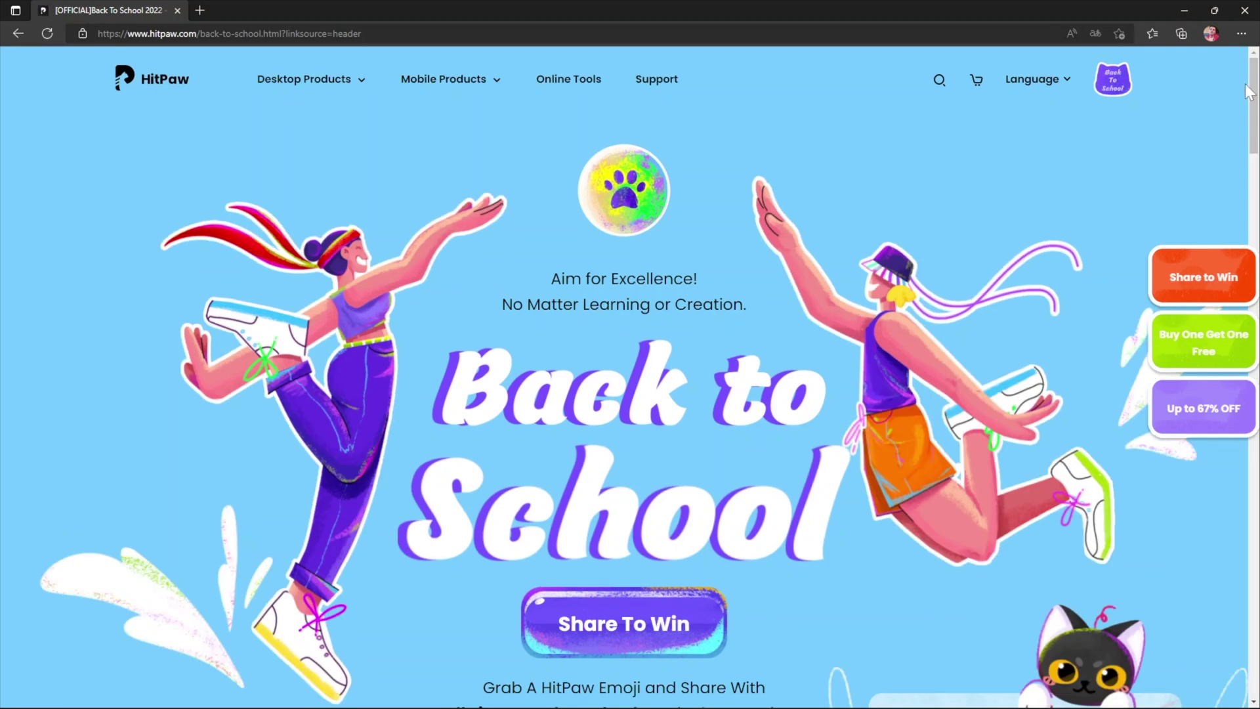
scroll(1248, 91, "down", 15)
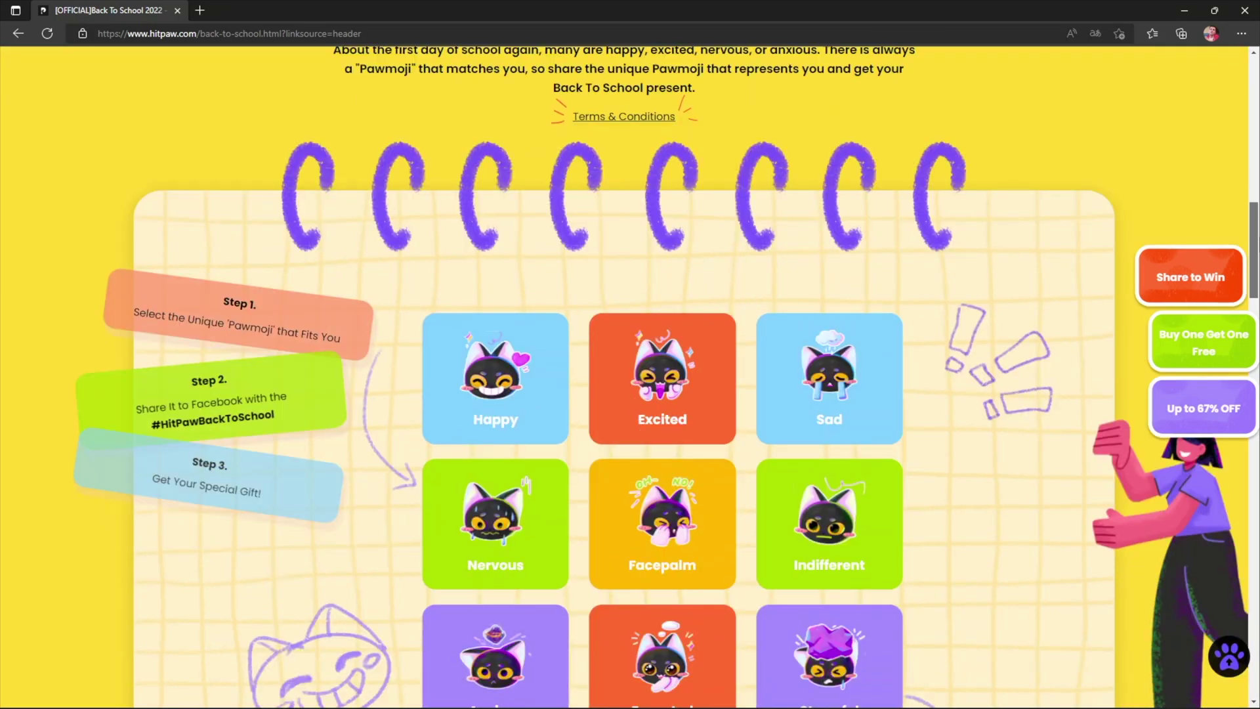
scroll(693, 343, "down", 2)
scroll(692, 342, "up", 4)
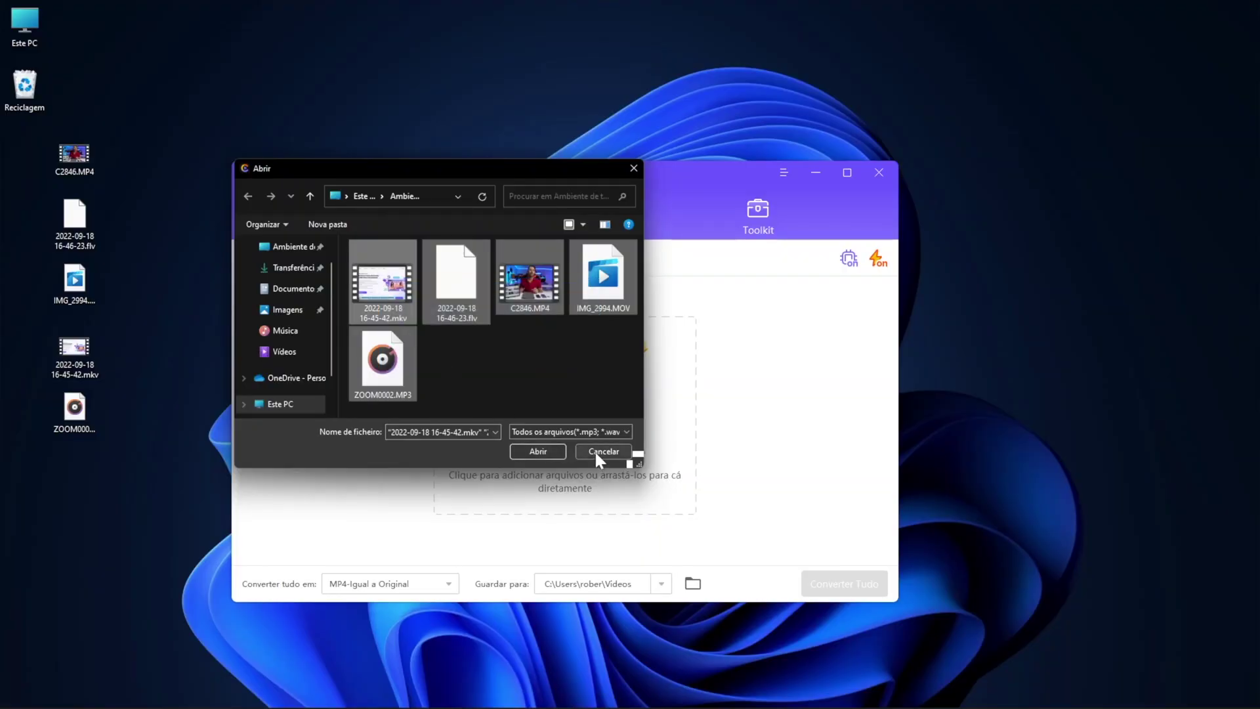
- Add the five selected files (MKV, FLV, MP4, MOV, MP3) to the Converter list
left_click(542, 451)
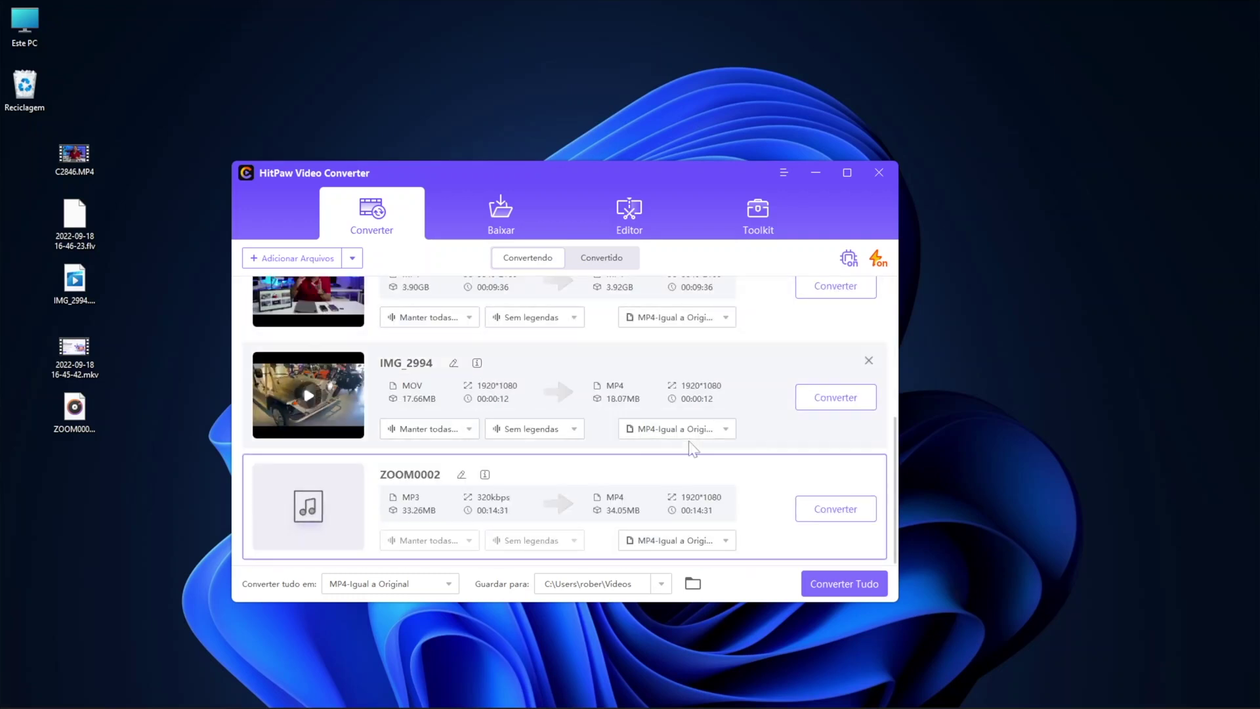
- Set the FLV file's output format to HEVC MP4 with the Igual a Original preset
scroll(657, 420, "up", 3)
left_click(726, 368)
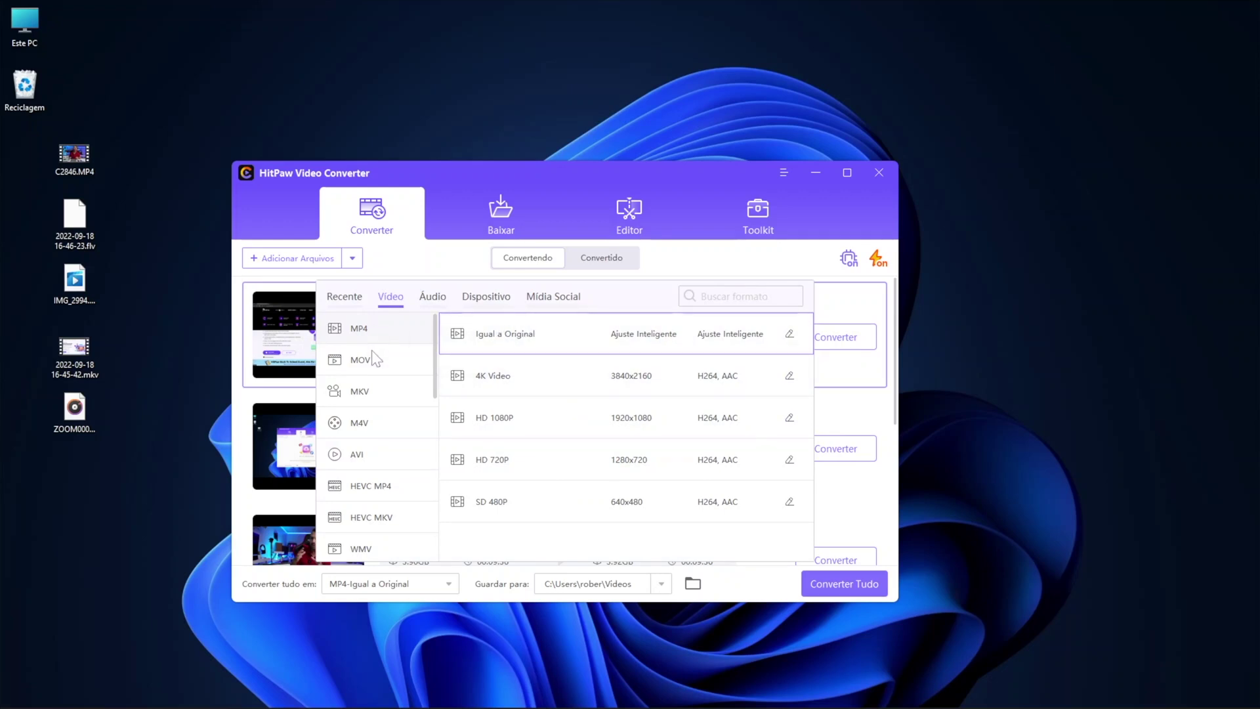
scroll(368, 388, "down", 5)
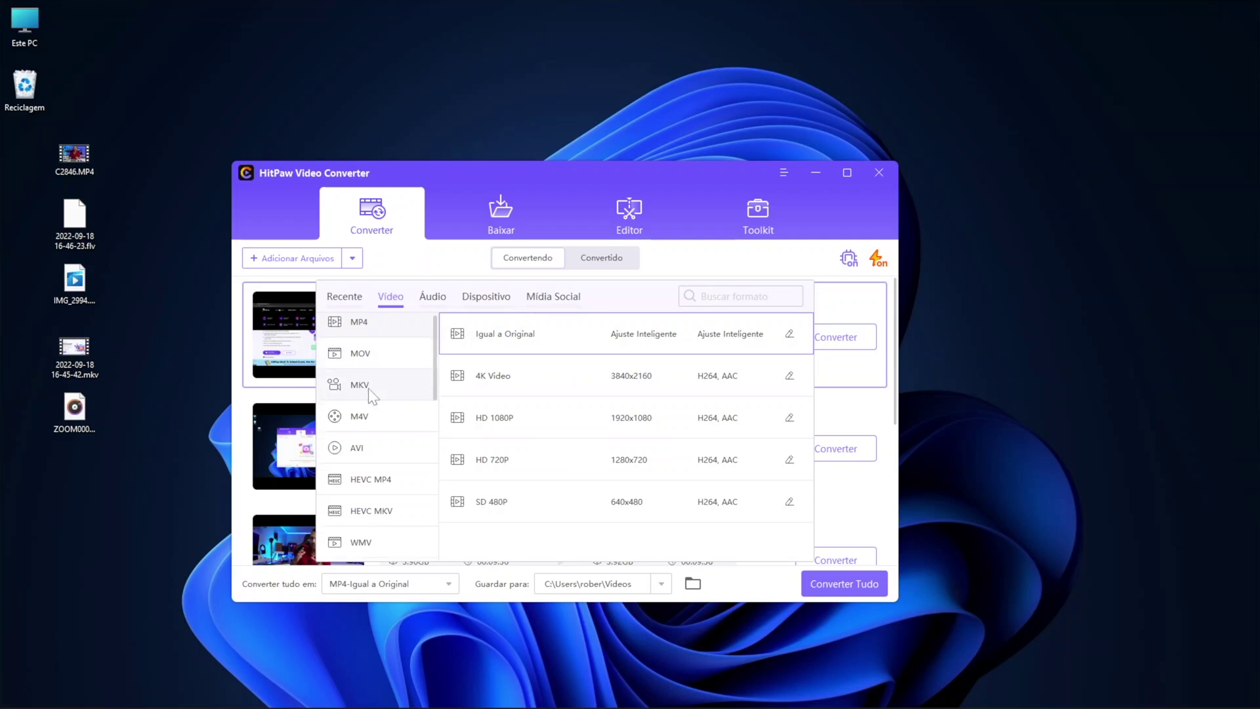
scroll(369, 390, "down", 3)
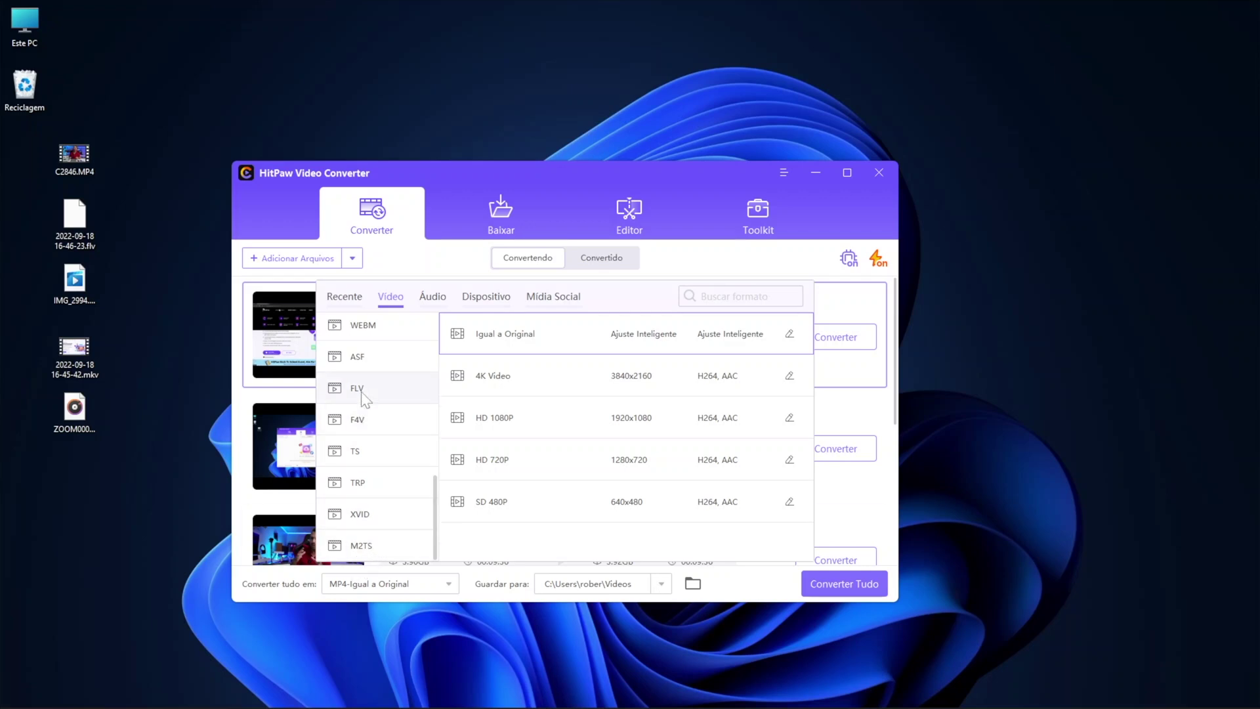
scroll(366, 462, "up", 1)
scroll(364, 456, "up", 2)
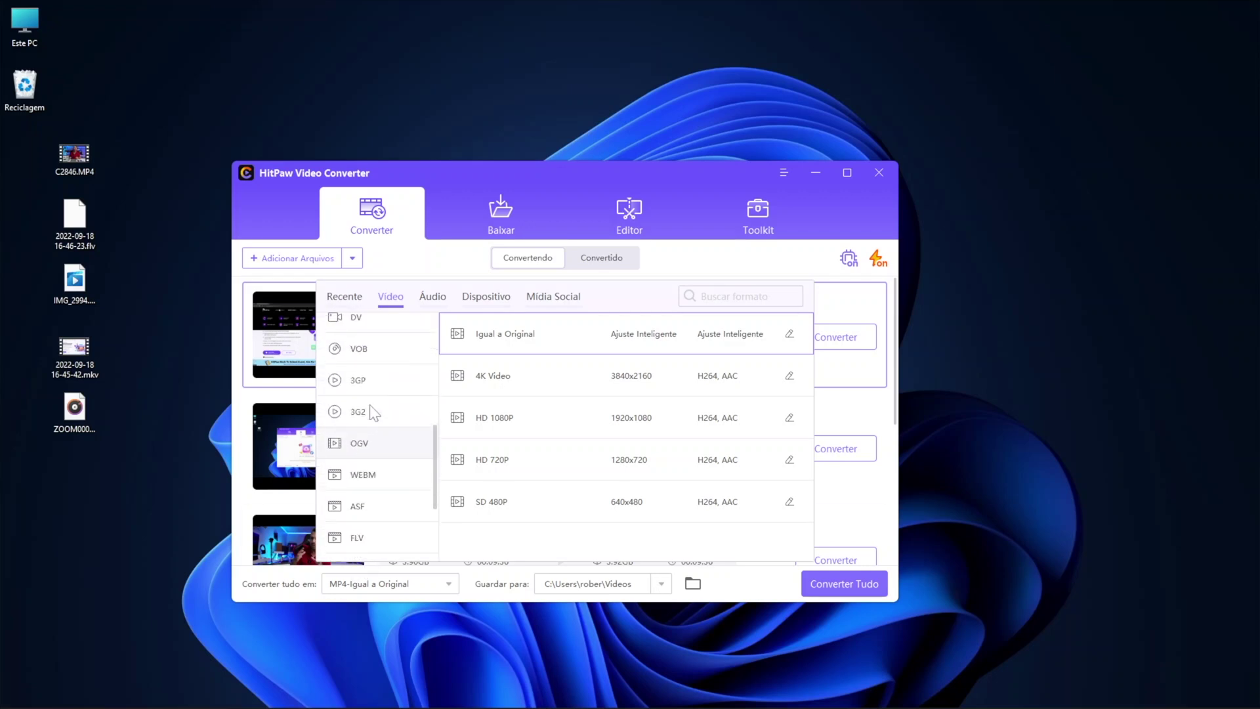
left_click(369, 383)
left_click(368, 351)
scroll(367, 387, "up", 3)
left_click(369, 373)
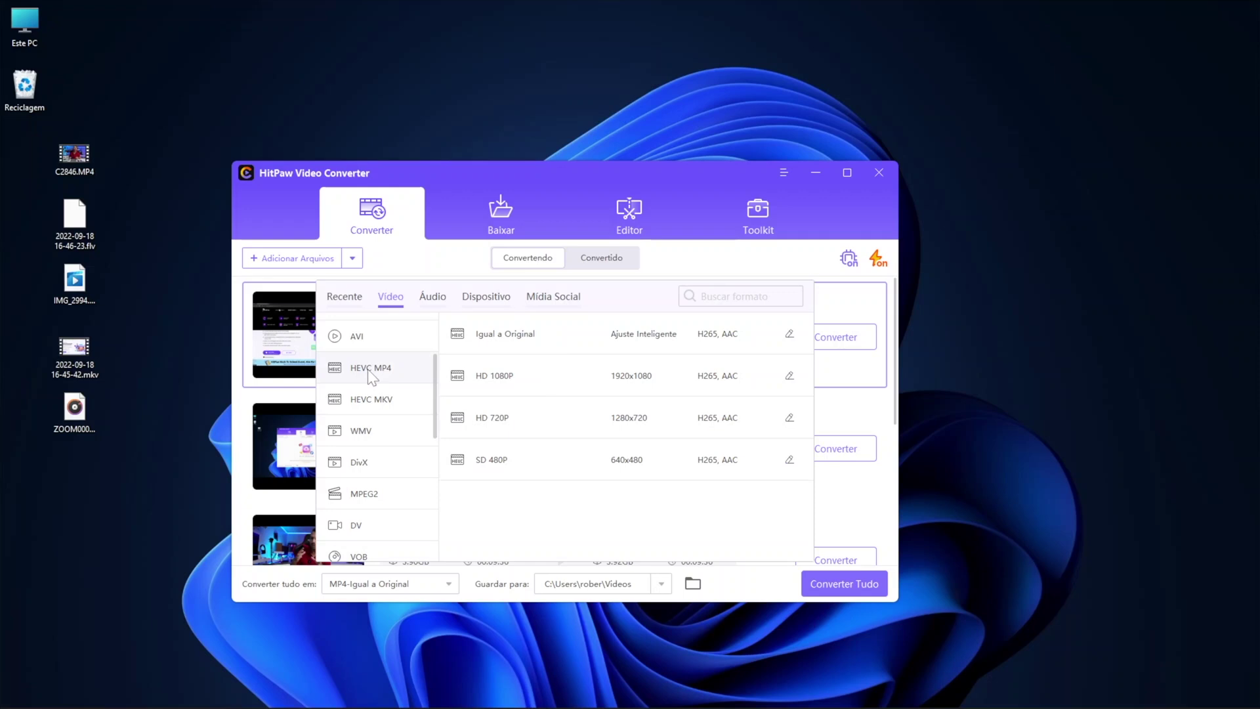
left_click(517, 335)
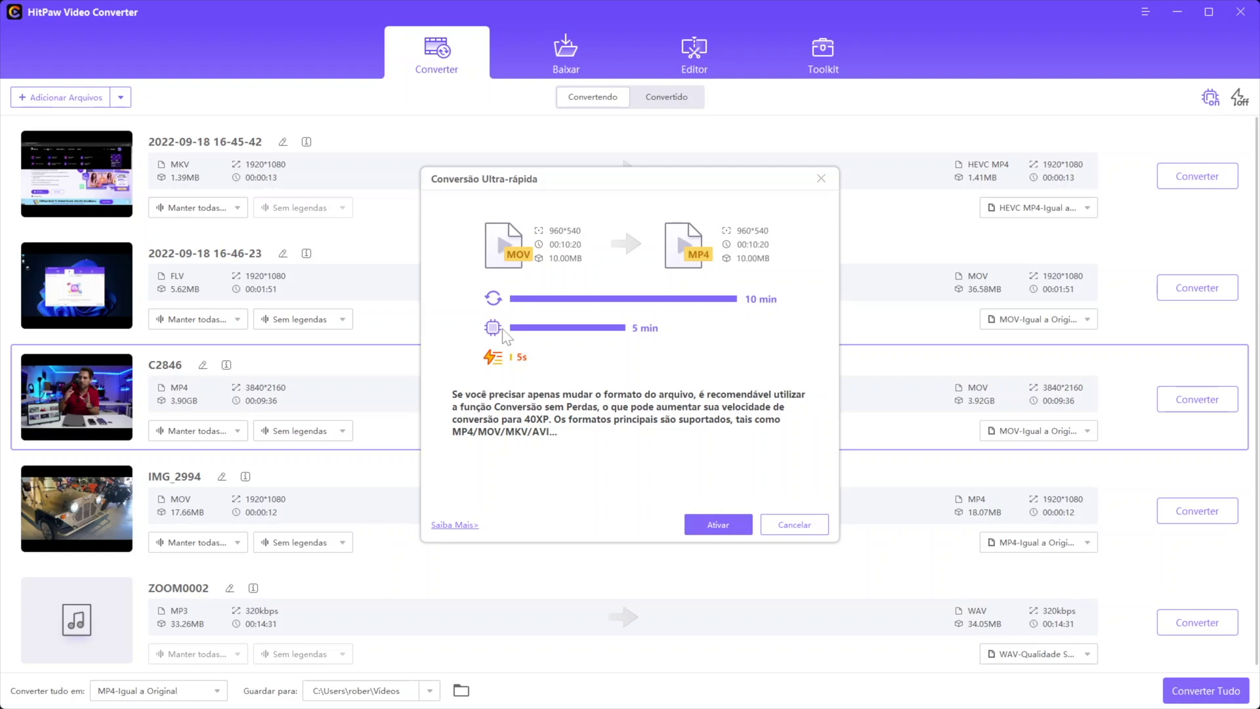
- Enable Conversão Ultra-rápida with Ativar and convert all the listed files
left_click(702, 523)
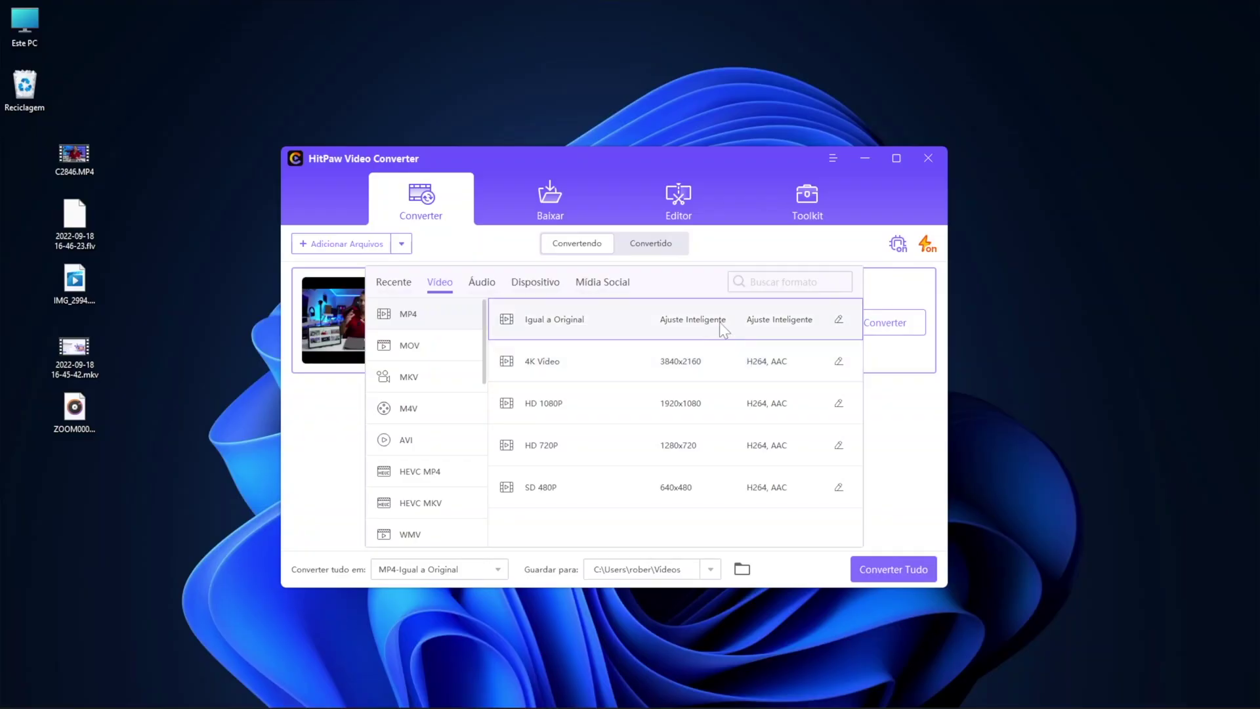
- Edit the MP4 Igual a Original preset to Qualidade Baixa, reviewing frame rate, codec and resolution options
left_click(839, 320)
left_click(555, 287)
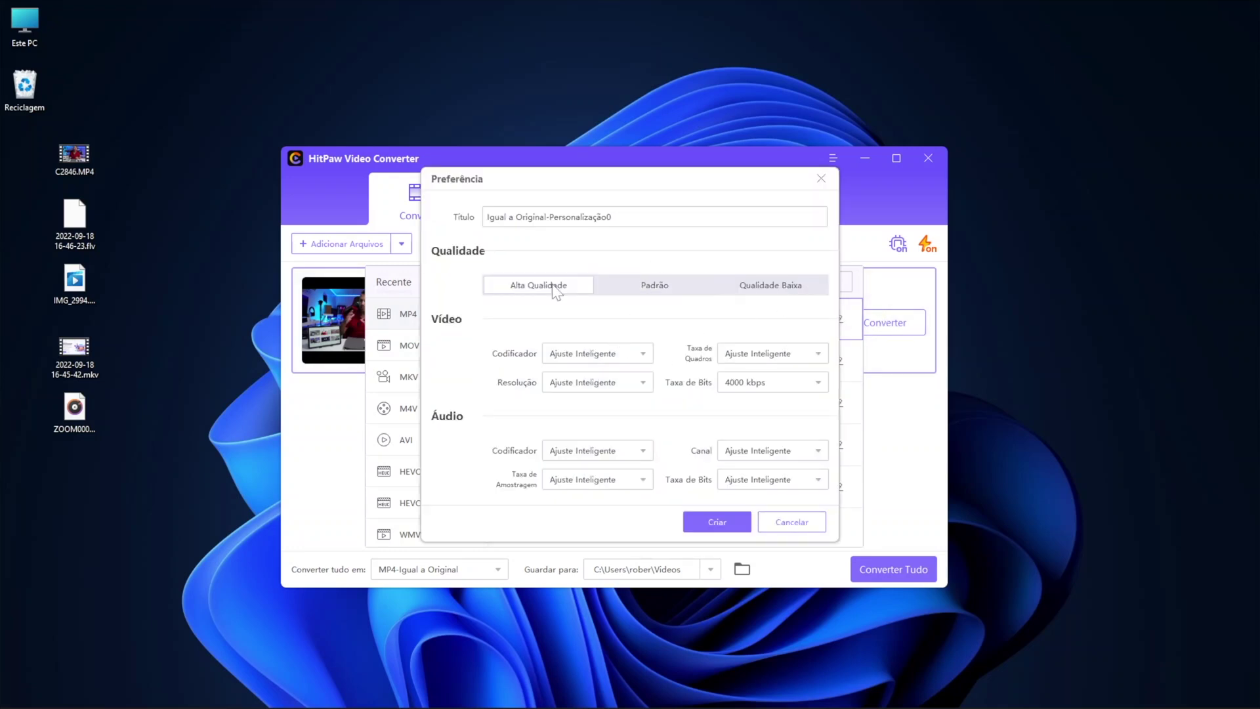
left_click(788, 296)
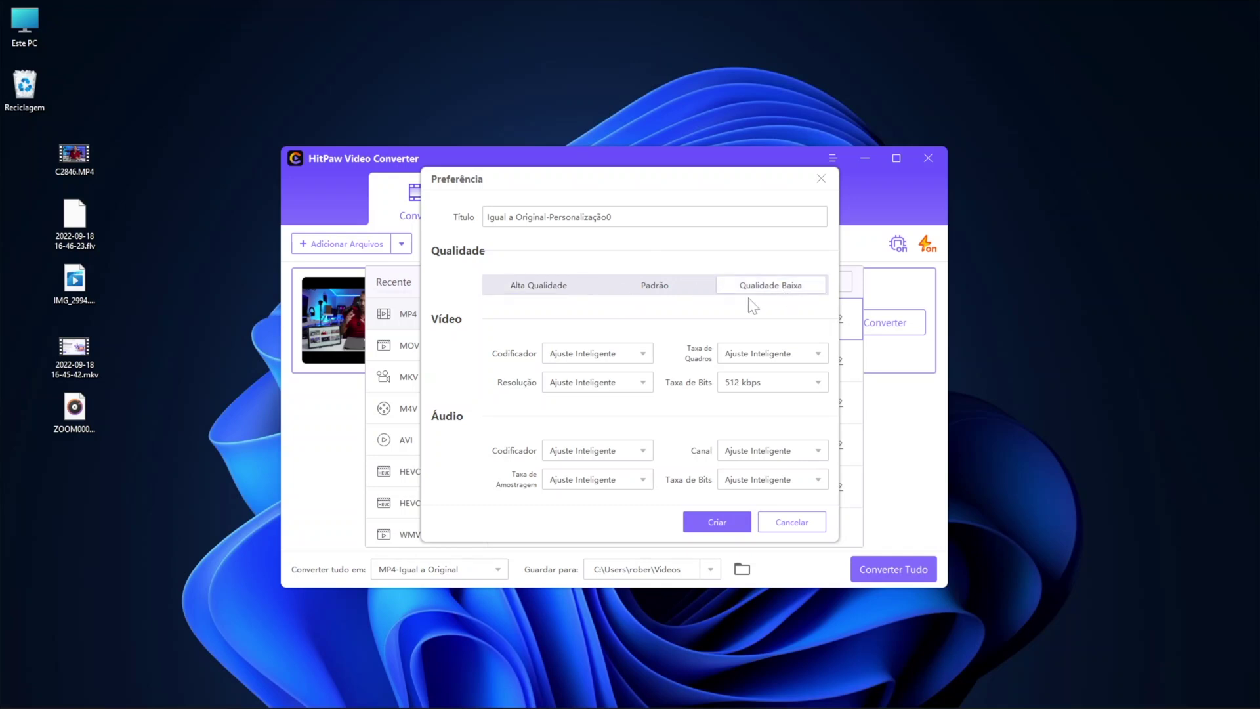
left_click(790, 351)
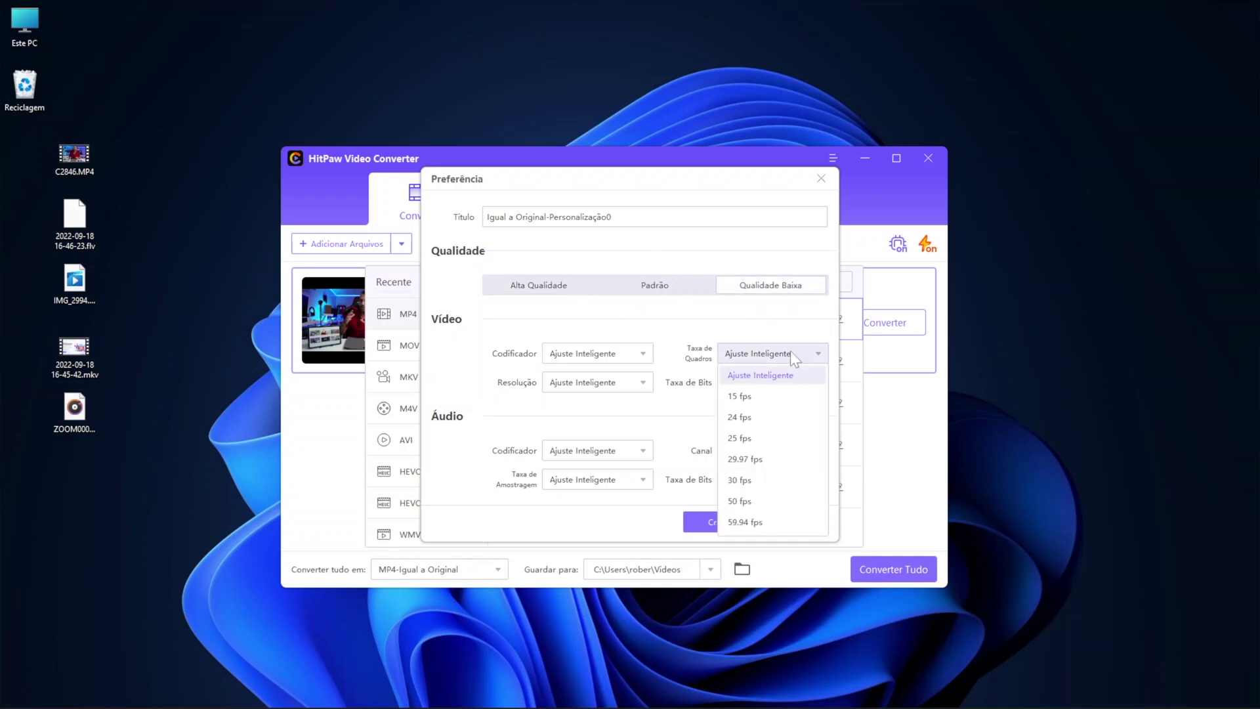
left_click(760, 352)
left_click(640, 357)
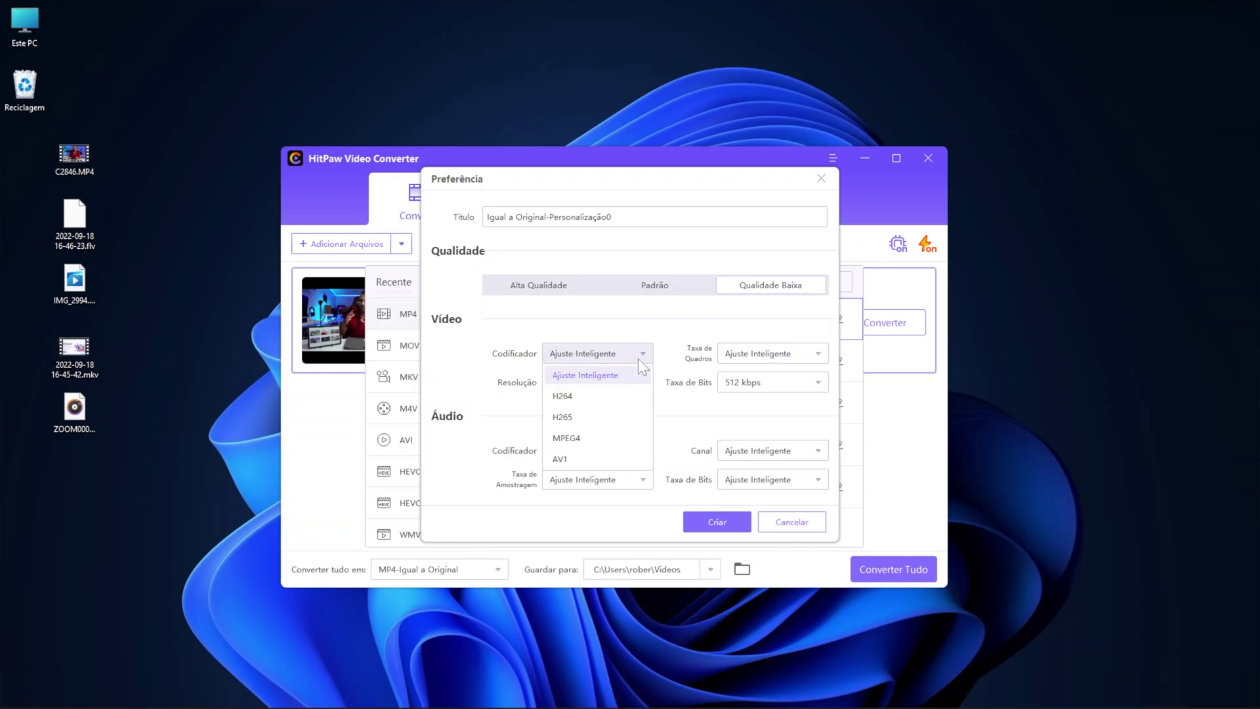
left_click(639, 353)
left_click(645, 384)
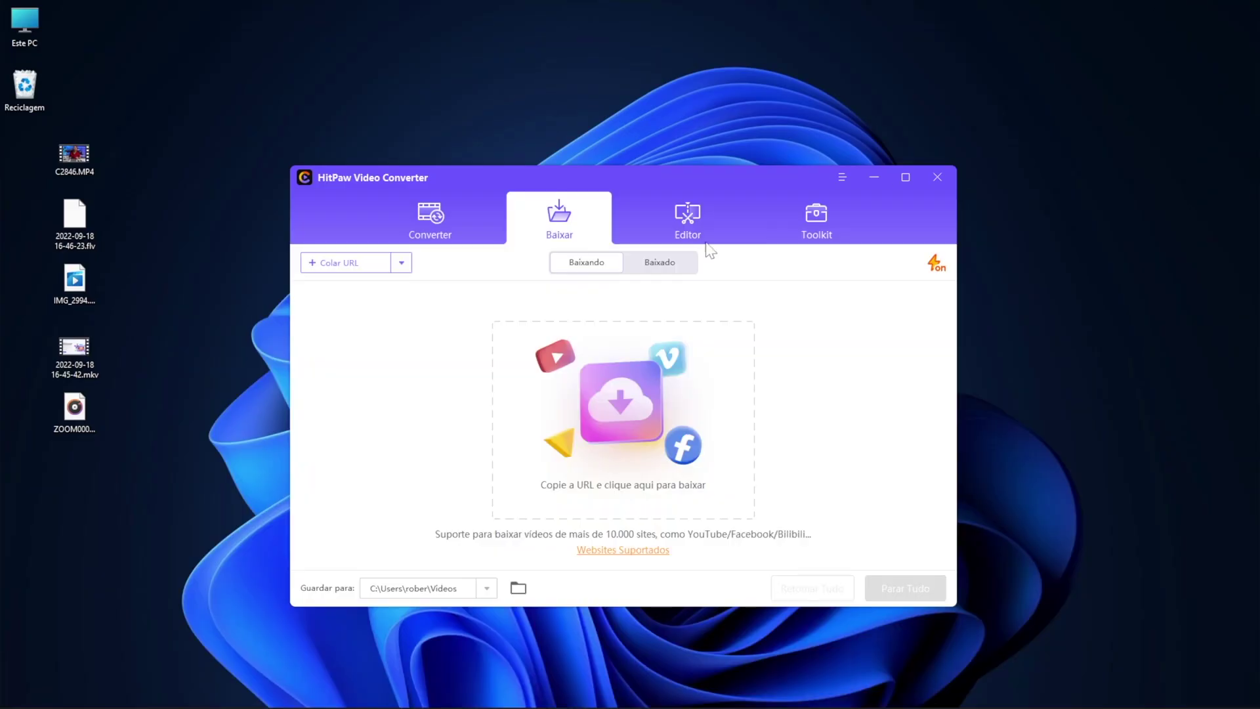
- Paste the YouTube link, download it as MP4 1080P, and play the file in Movies & TV
left_click(596, 349)
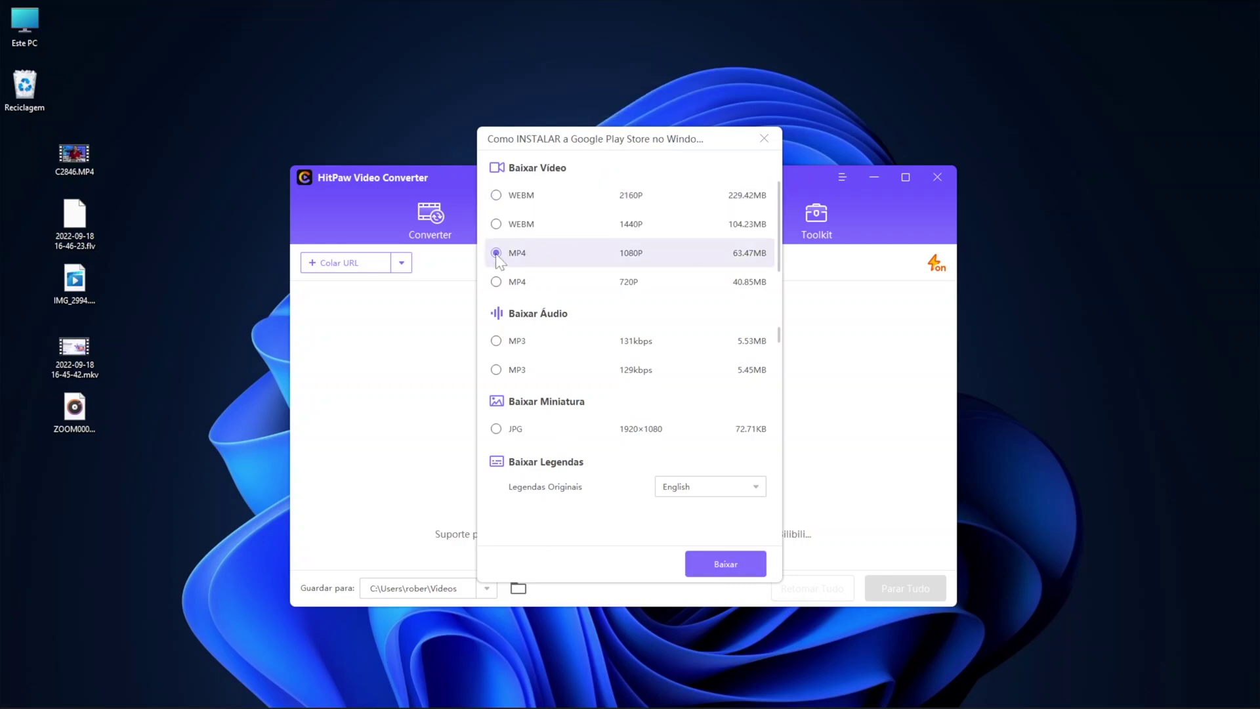
left_click(725, 564)
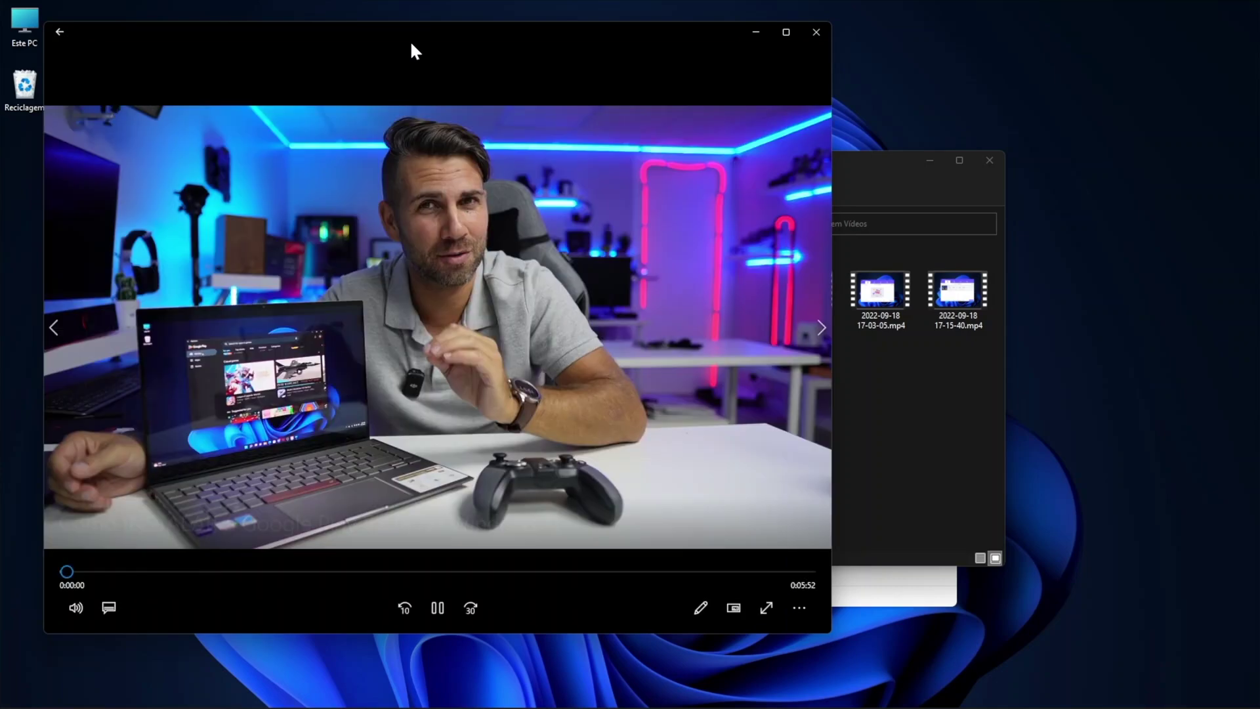
double_click(397, 29)
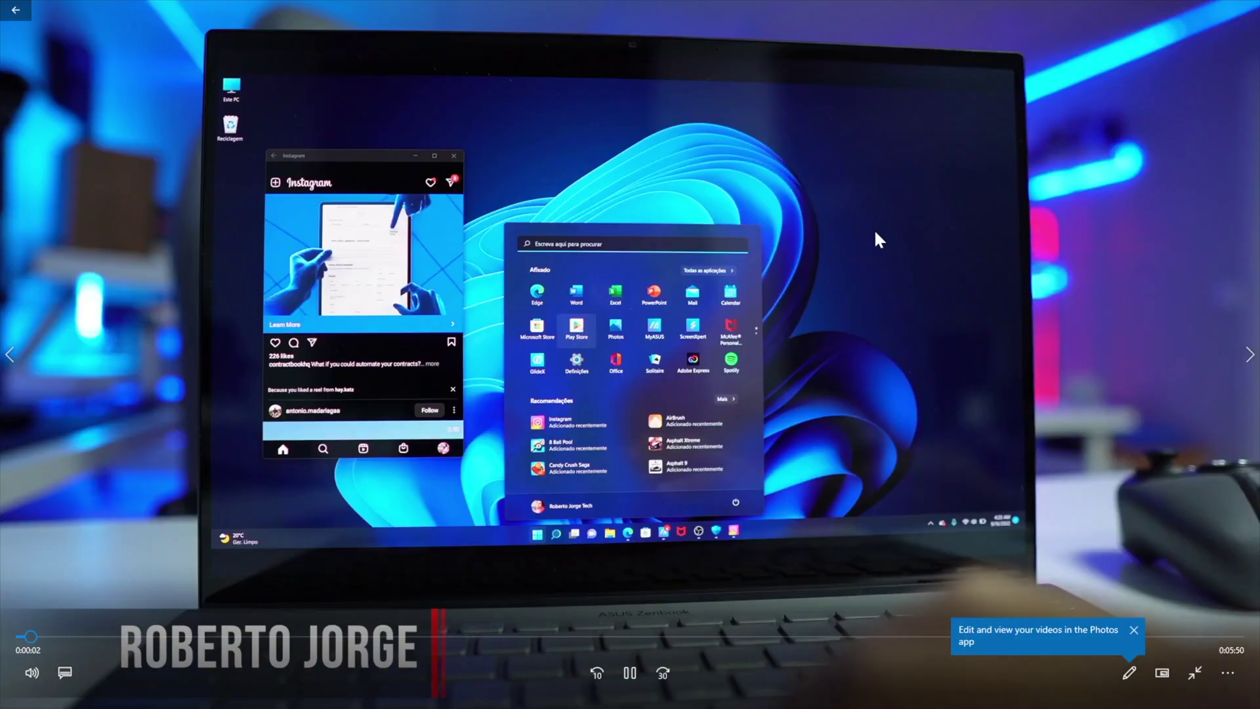
- Copy the TikTok video's link and download it via Colar URL in Baixar
left_click(1133, 630)
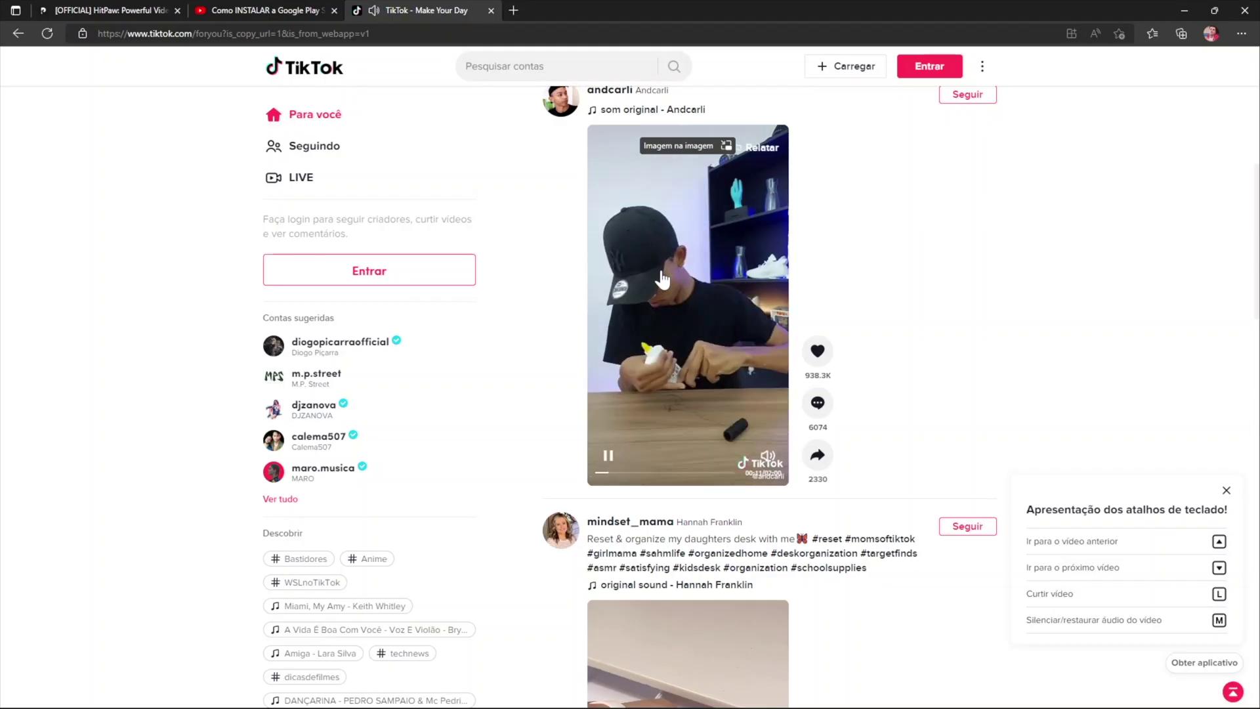
left_click(846, 394)
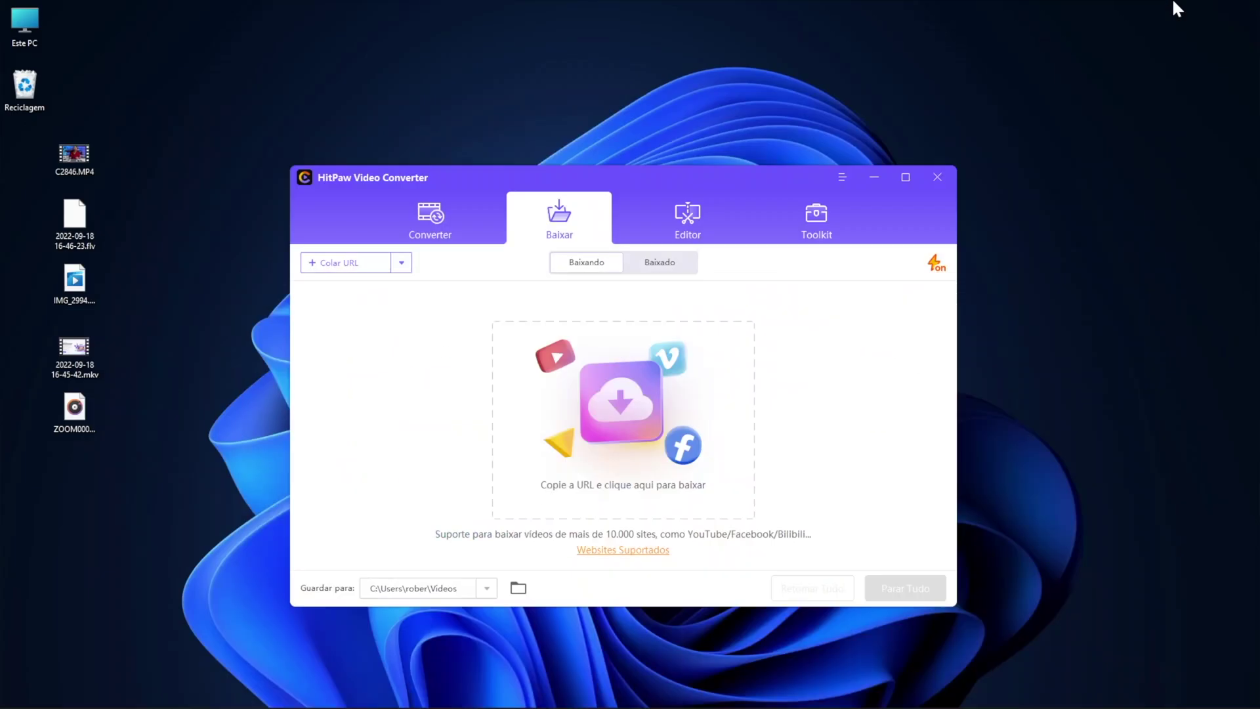
left_click(637, 387)
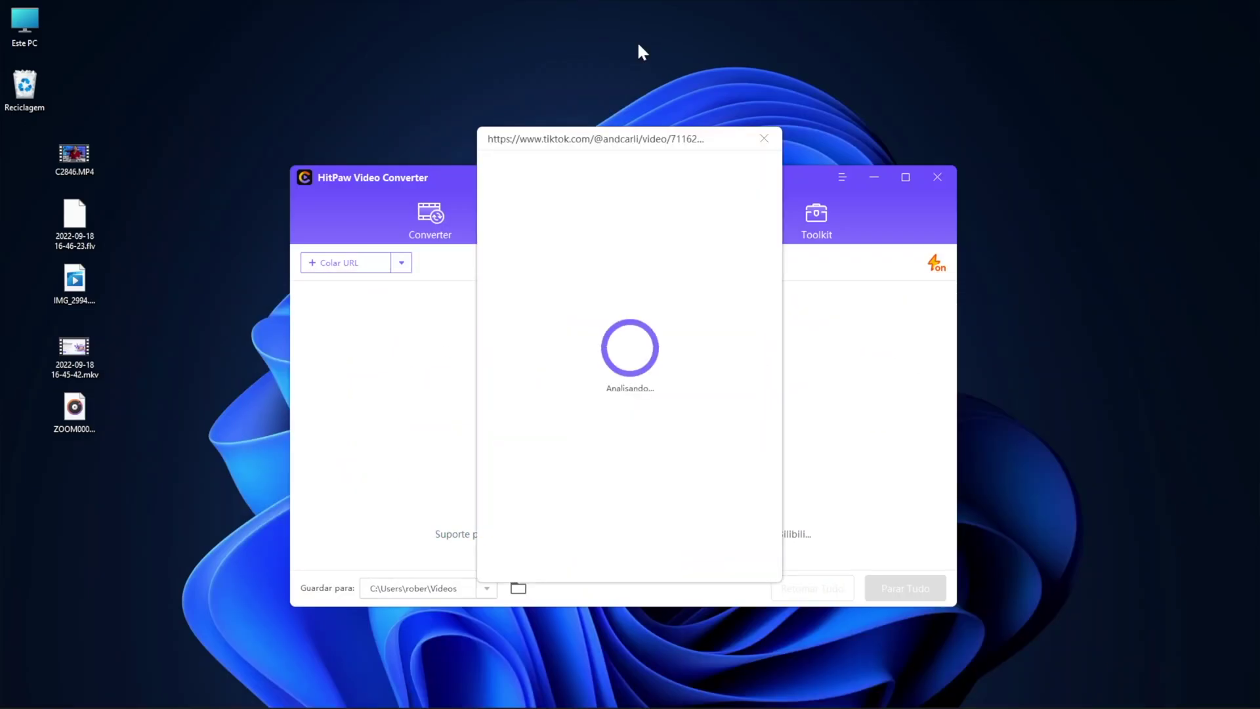
left_click(721, 566)
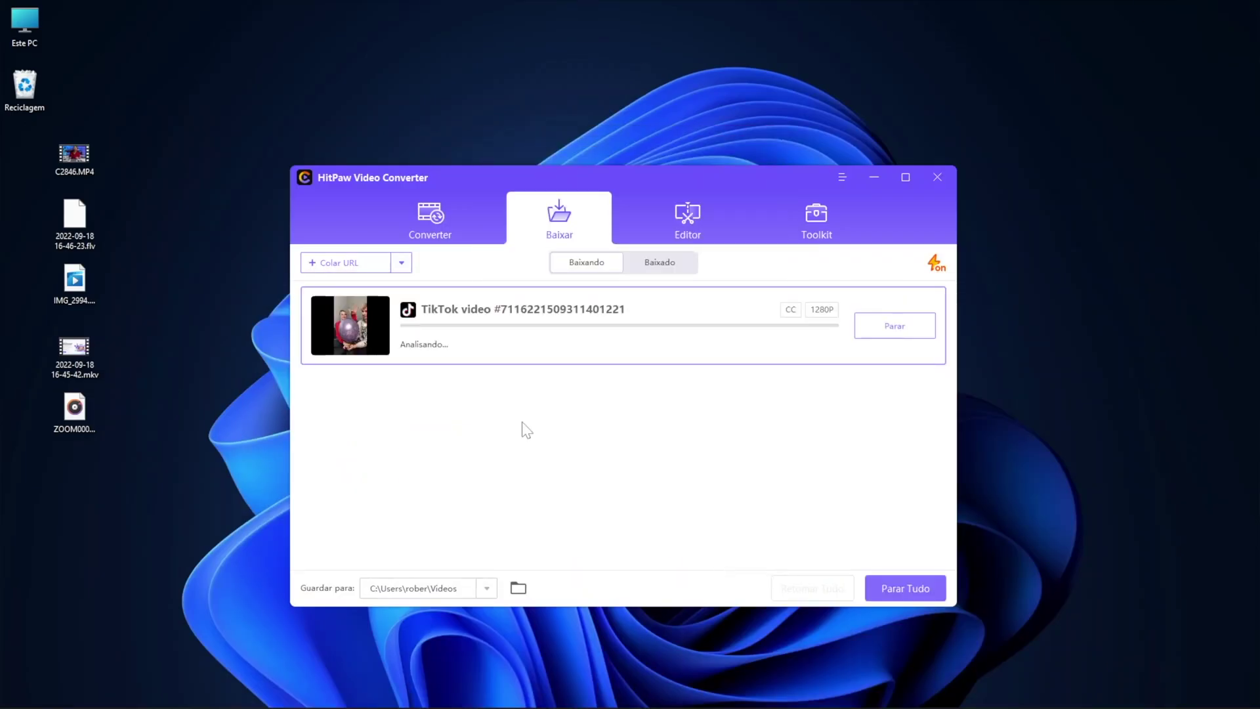
- Play the downloaded TikTok video from the Videos folder
left_click(866, 331)
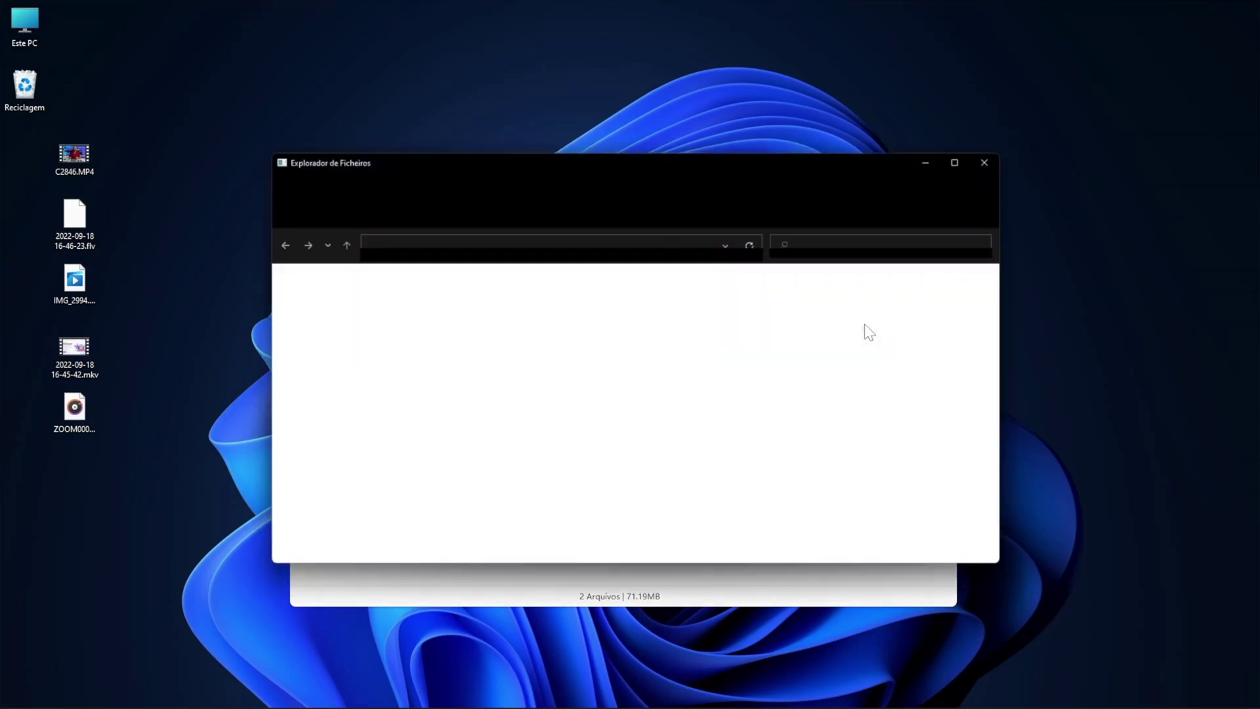
double_click(808, 352)
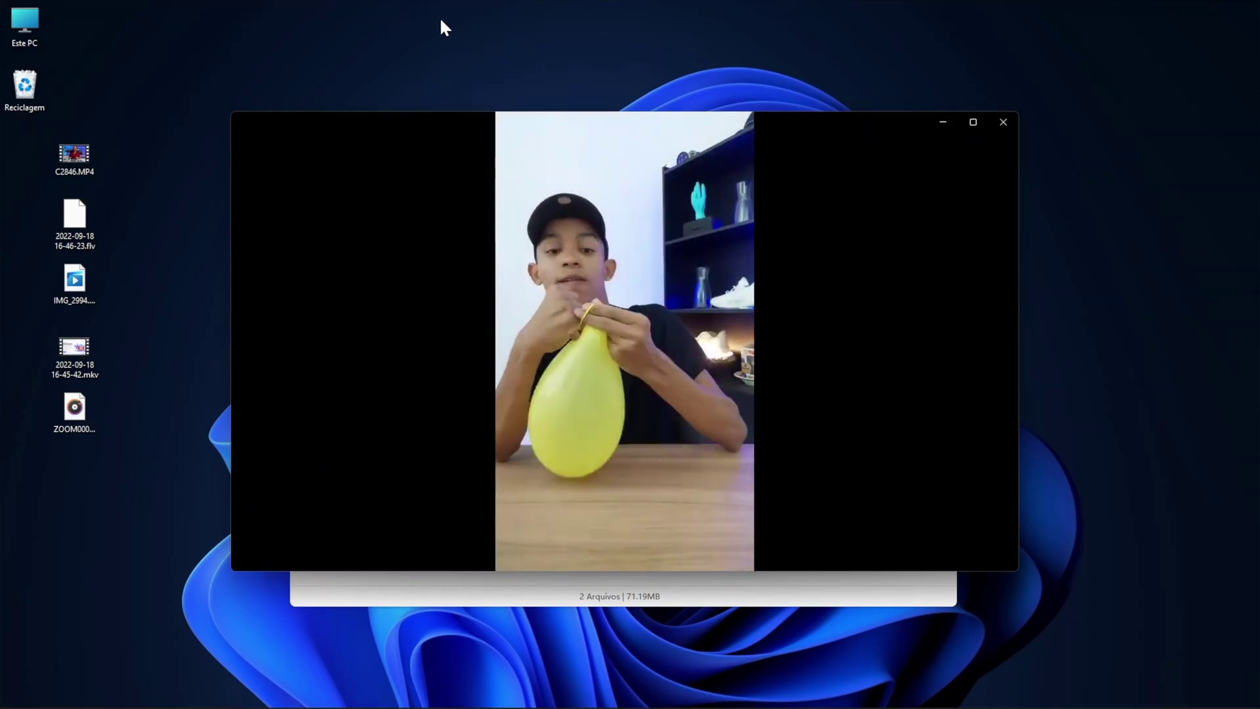
mouse_move(586, 276)
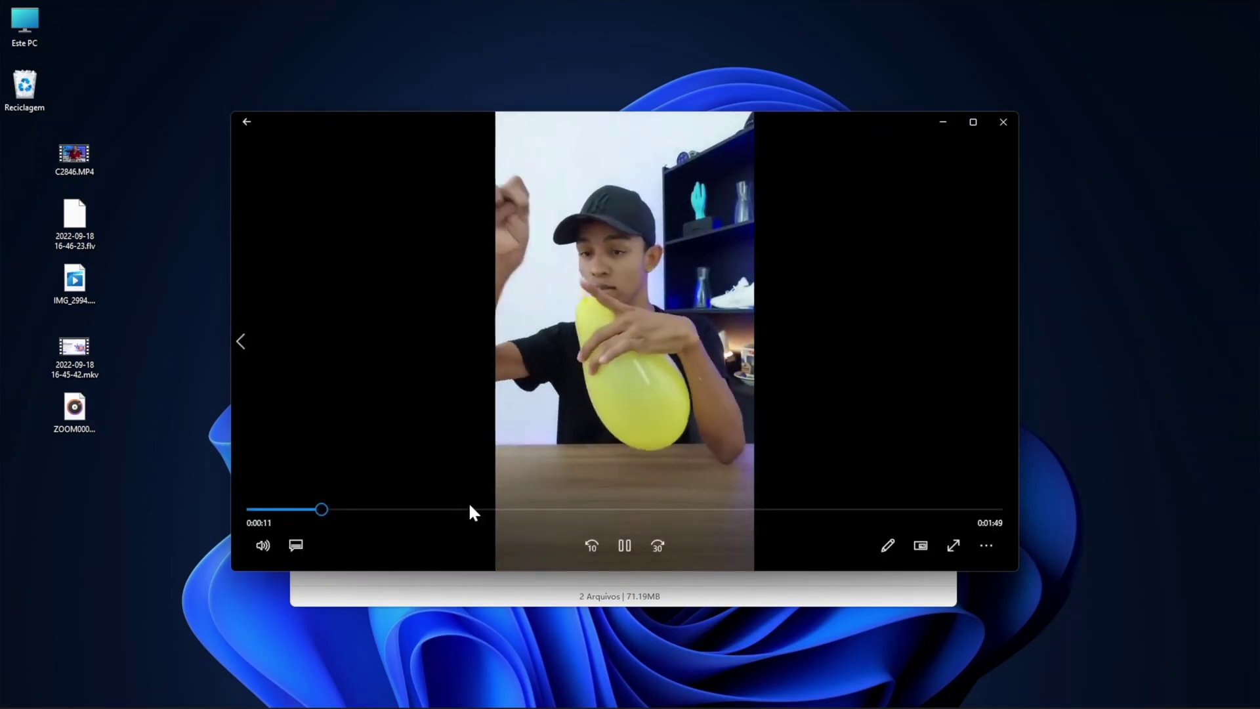
- Download the Instagram video, then close its player and the Videos folder window
left_click_drag(949, 272, 501, 272)
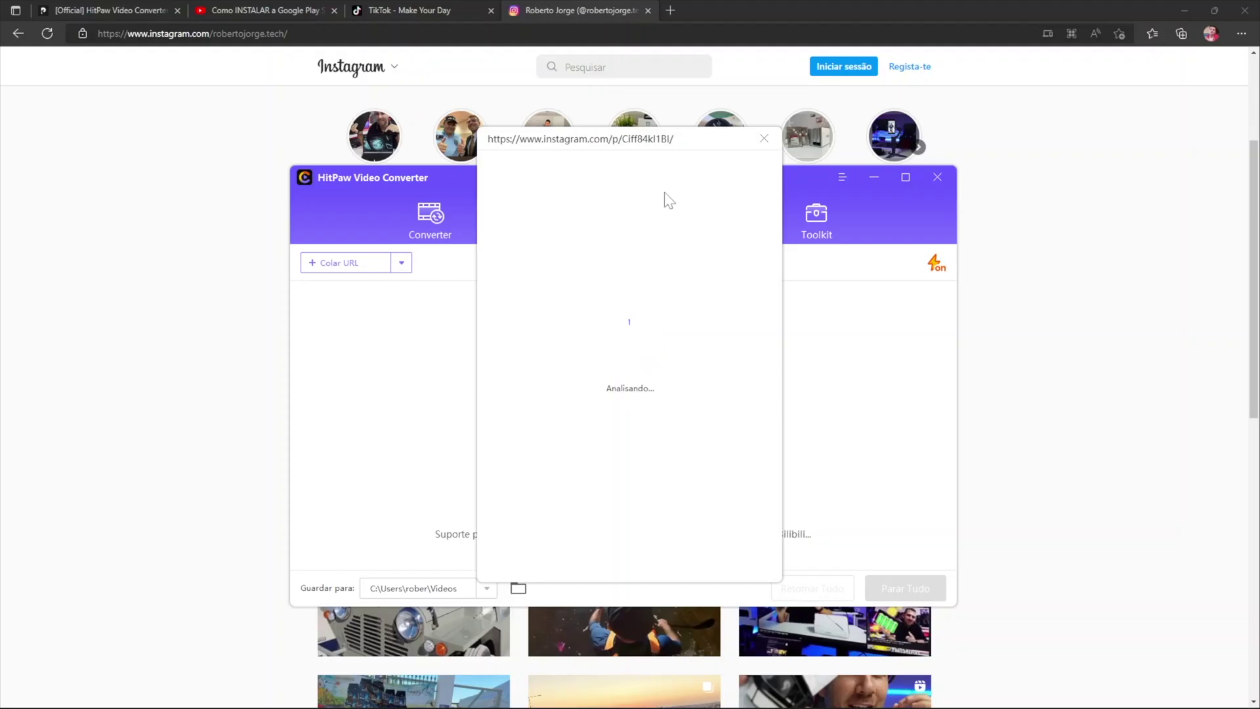
left_click(725, 562)
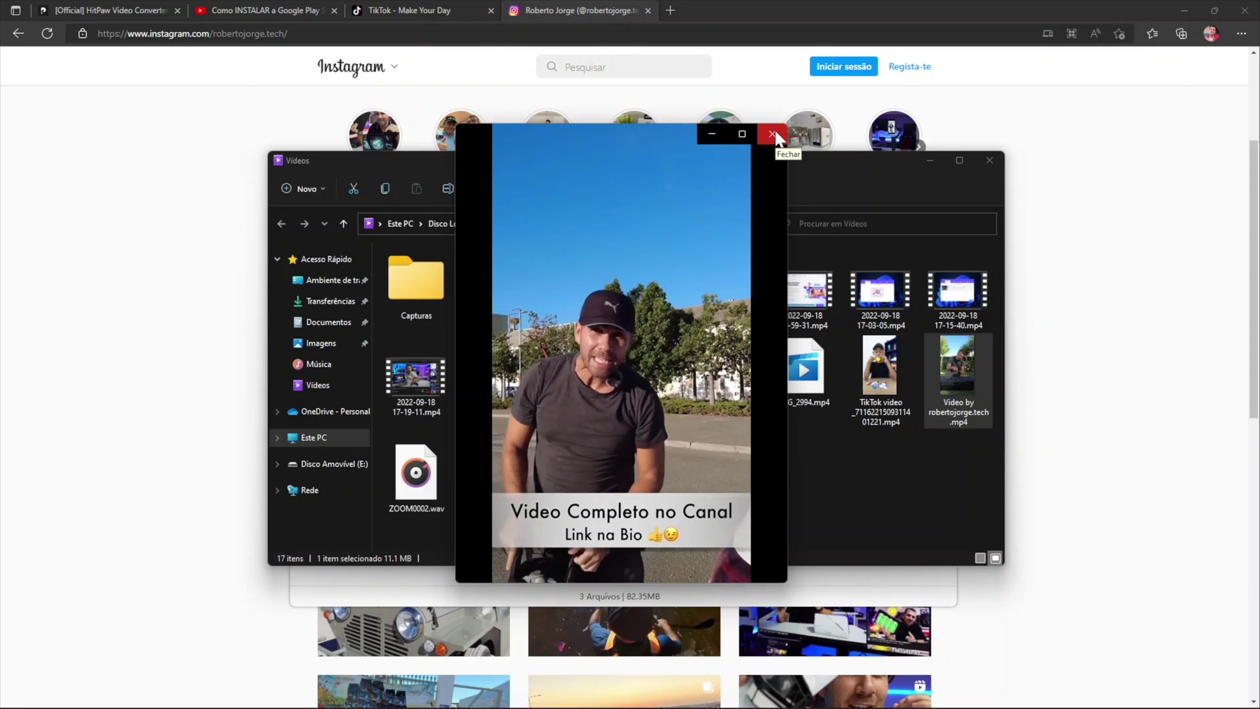
left_click(772, 135)
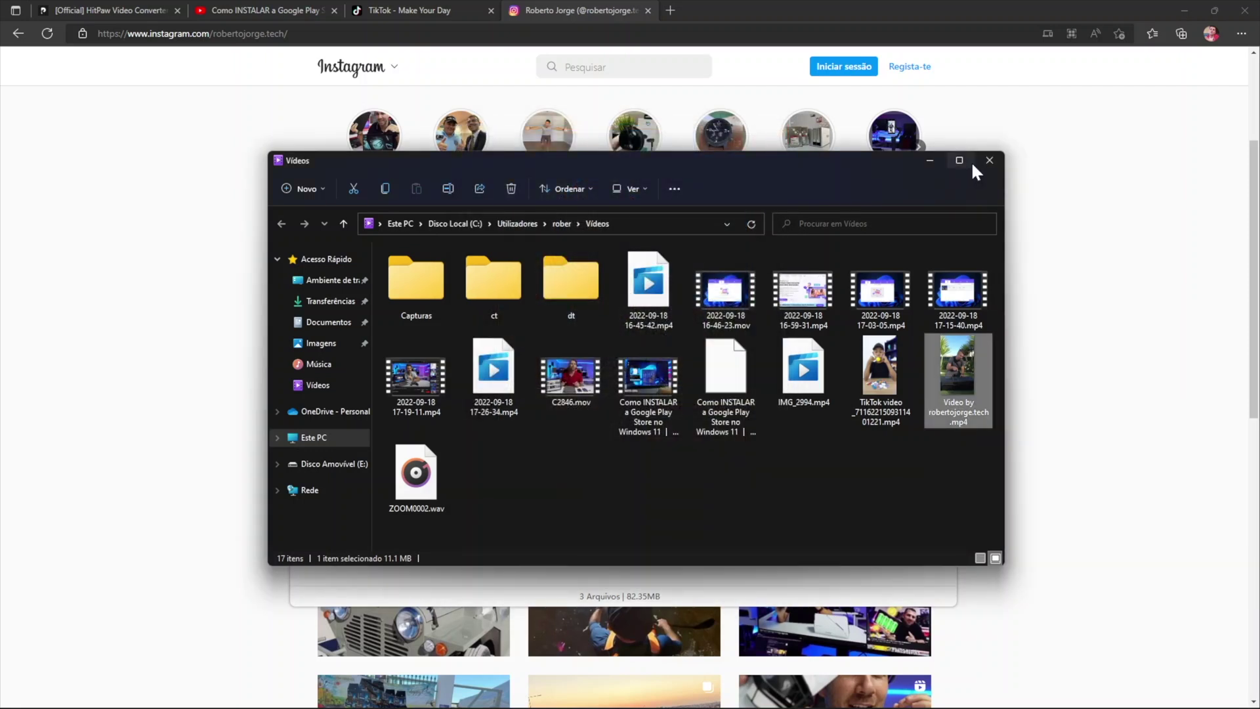
left_click(988, 161)
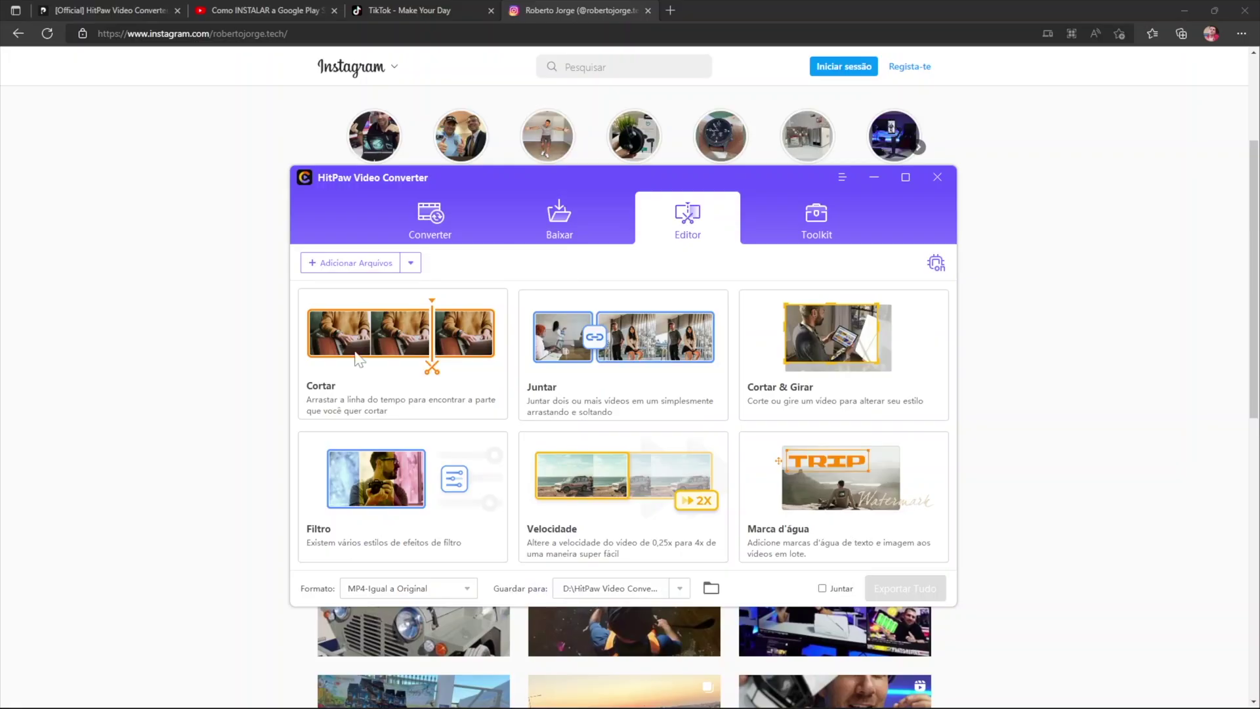
- Load C2846.mov into Cortar and split it at 00:01:28.924 and 00:02:45.801
left_click(457, 342)
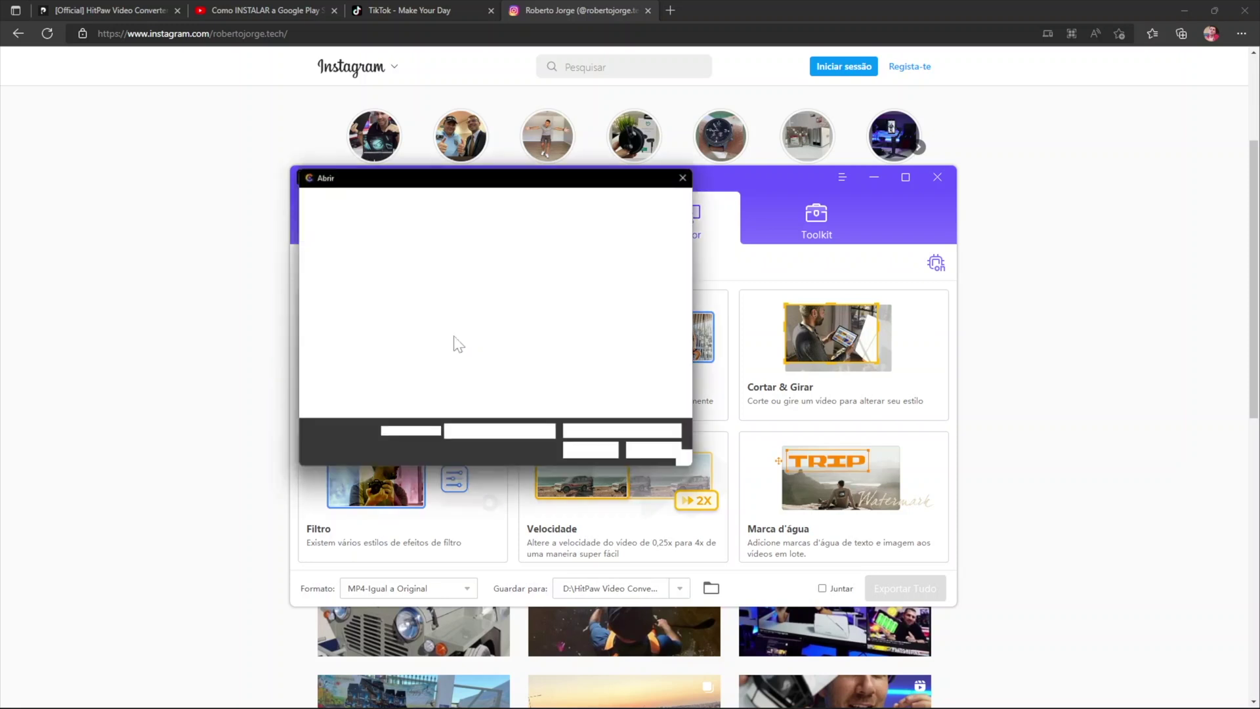
double_click(479, 283)
left_click(678, 403)
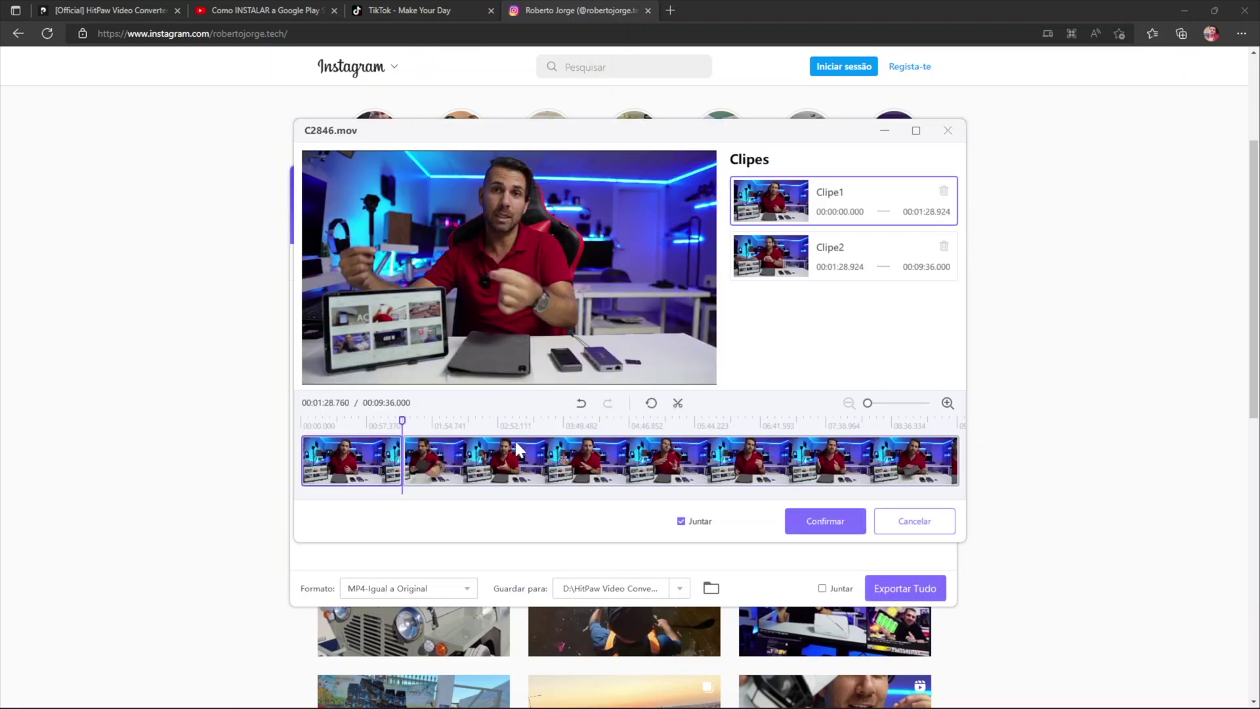
left_click(677, 403)
- Make one more split, uncheck Juntar, delete the unwanted clip, and confirm the cuts
left_click_drag(492, 423, 603, 423)
left_click(677, 402)
left_click(681, 521)
left_click(853, 364)
left_click(942, 346)
left_click(942, 245)
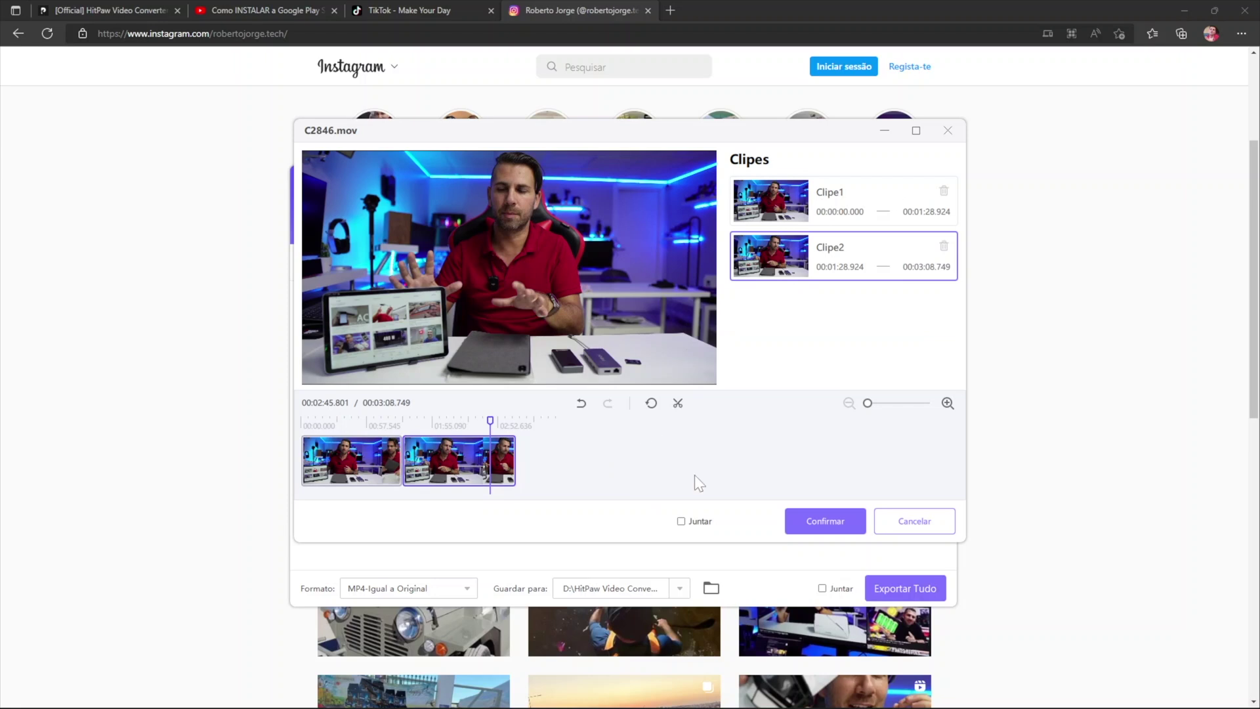
left_click(825, 521)
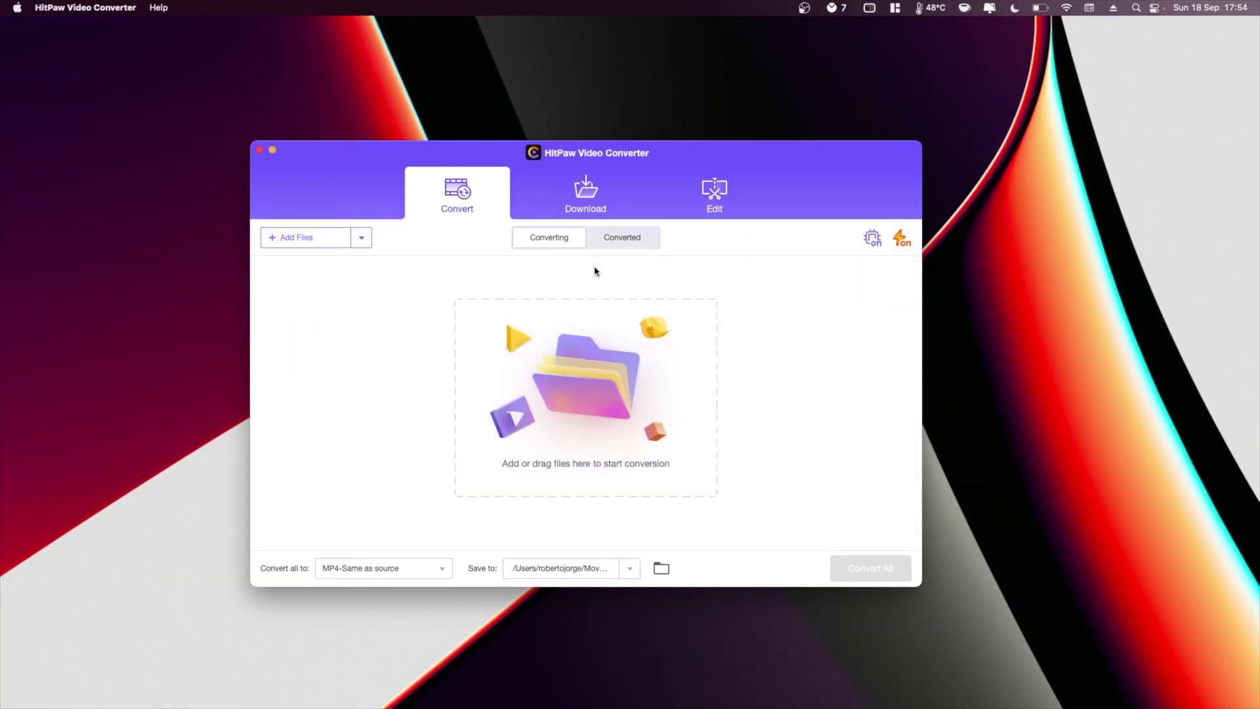
- Switch the Mac version of HitPaw Video Converter to its Download section
left_click(585, 200)
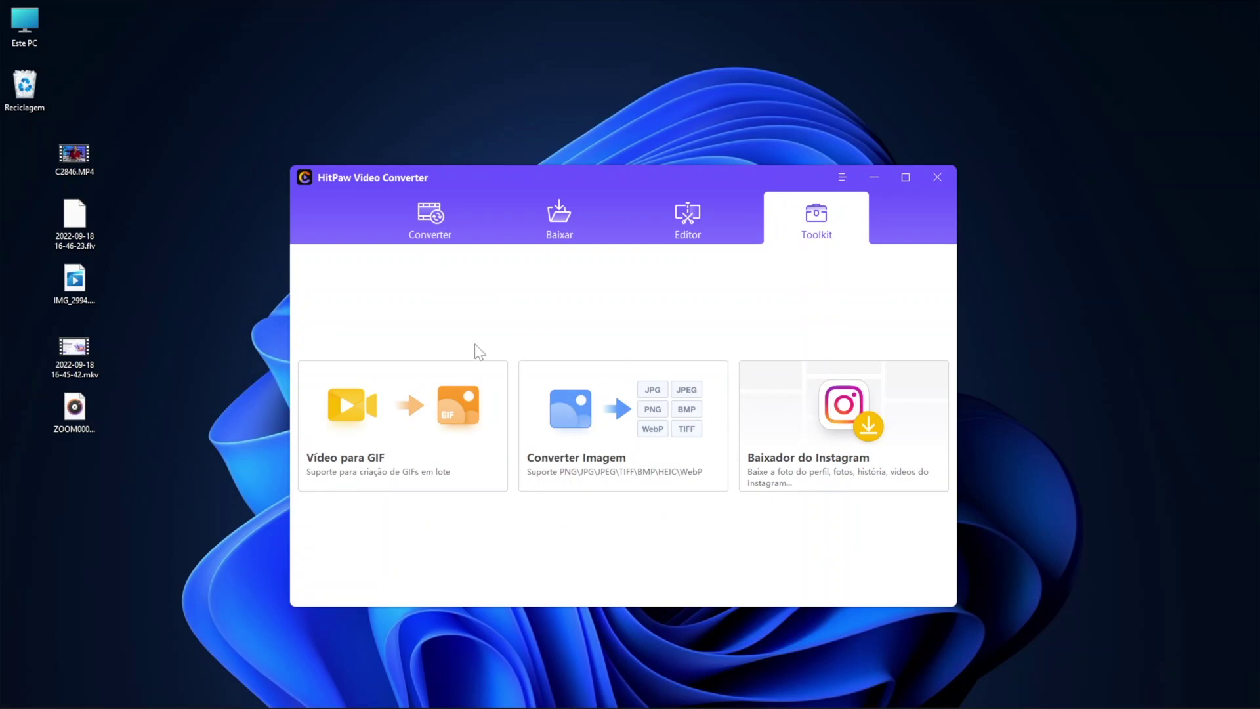
- Load the downloaded skateboarding video into the Vídeo para GIF tool
left_click(435, 407)
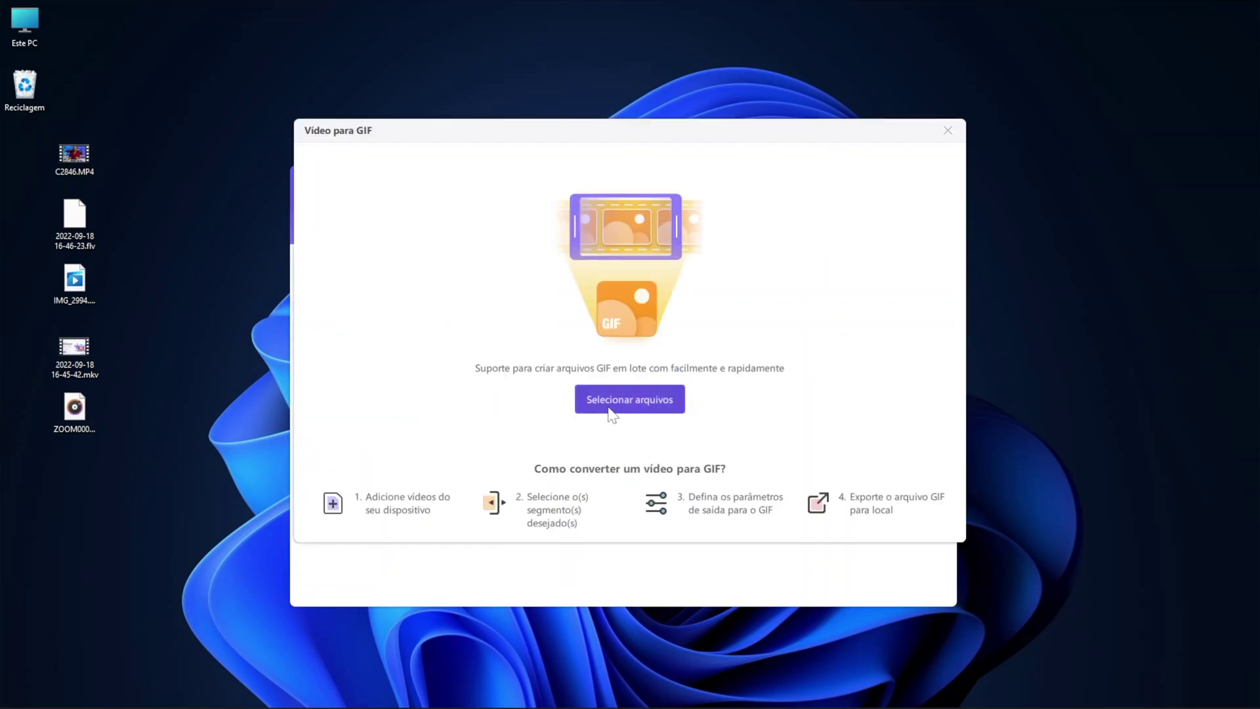
left_click(610, 402)
scroll(541, 310, "down", 1)
left_click(581, 348)
left_click(812, 445)
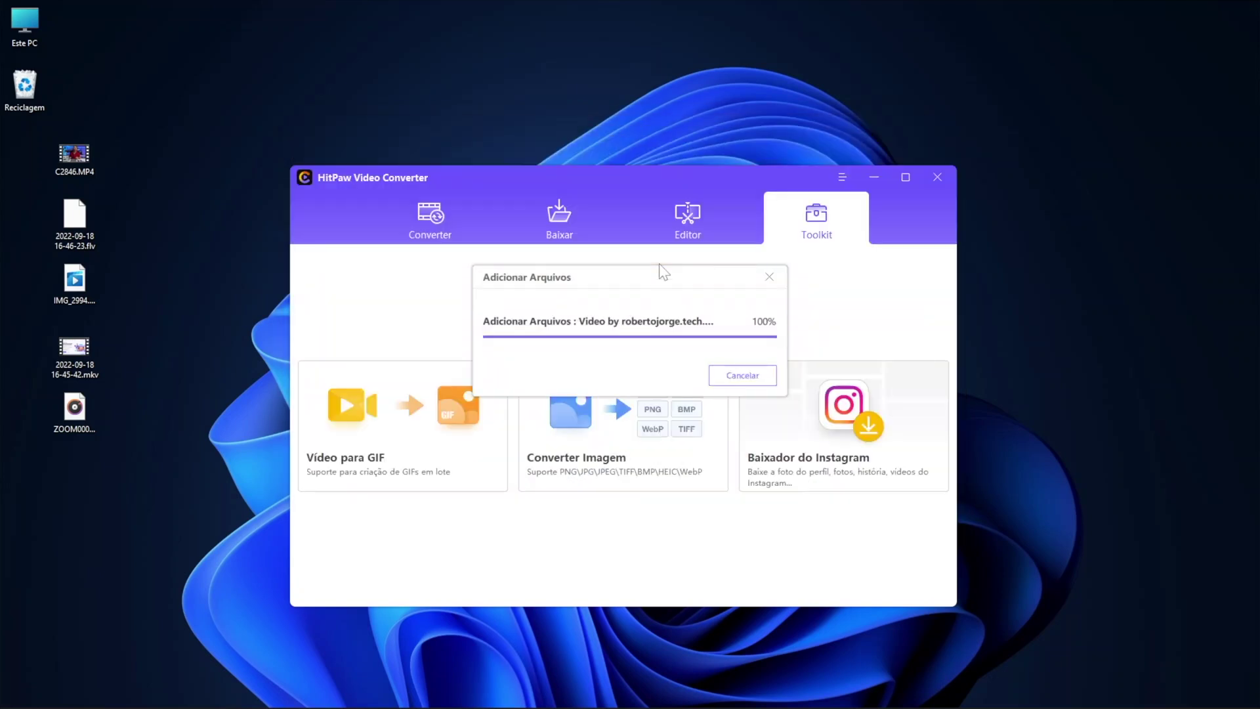
- Move the GIF range to 00:00:08.321–00:00:12.803, preview it, and export a 720×1280 GIF
left_click_drag(424, 452, 482, 450)
left_click(338, 403)
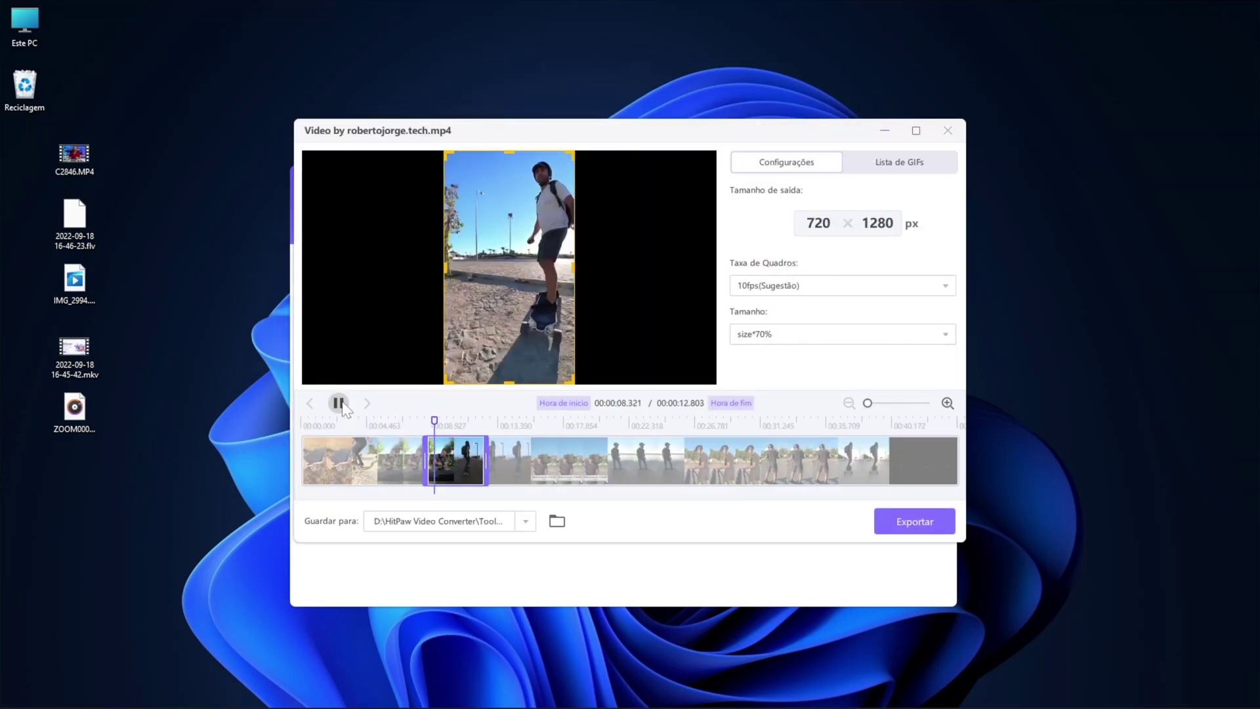
left_click(338, 403)
left_click(938, 522)
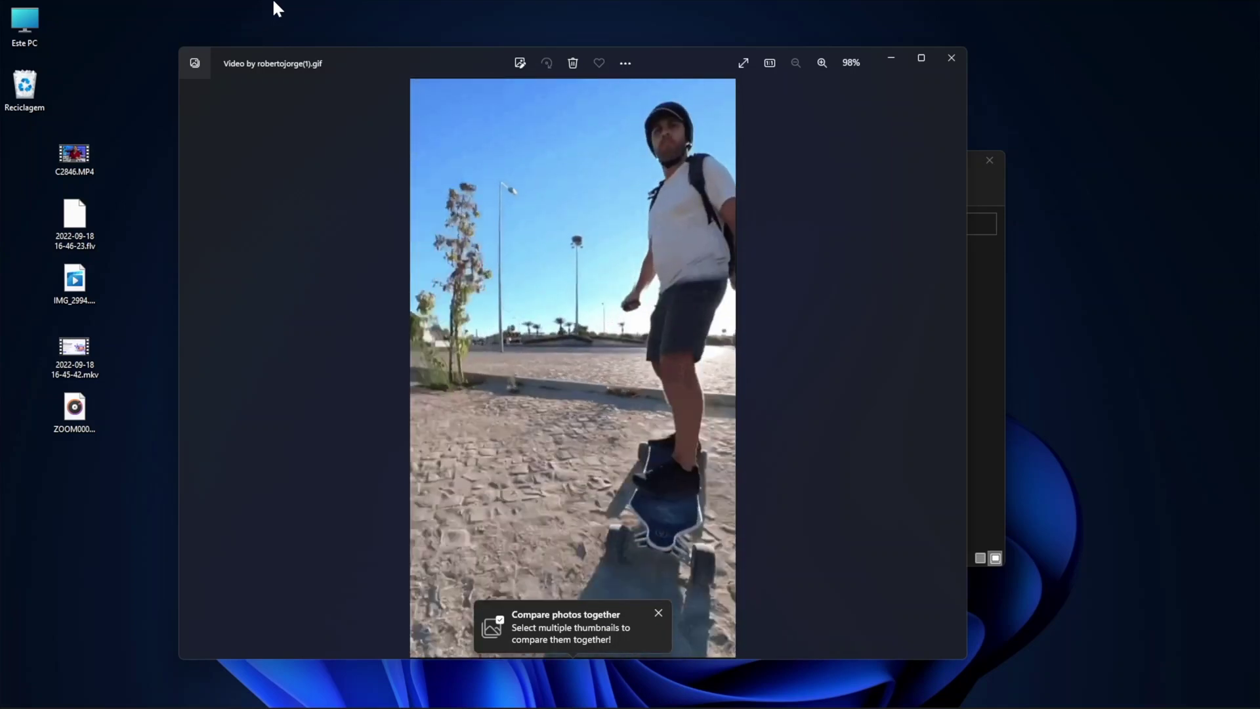
- Close the GIF viewer, output folder, success message and GIF editor
left_click(950, 63)
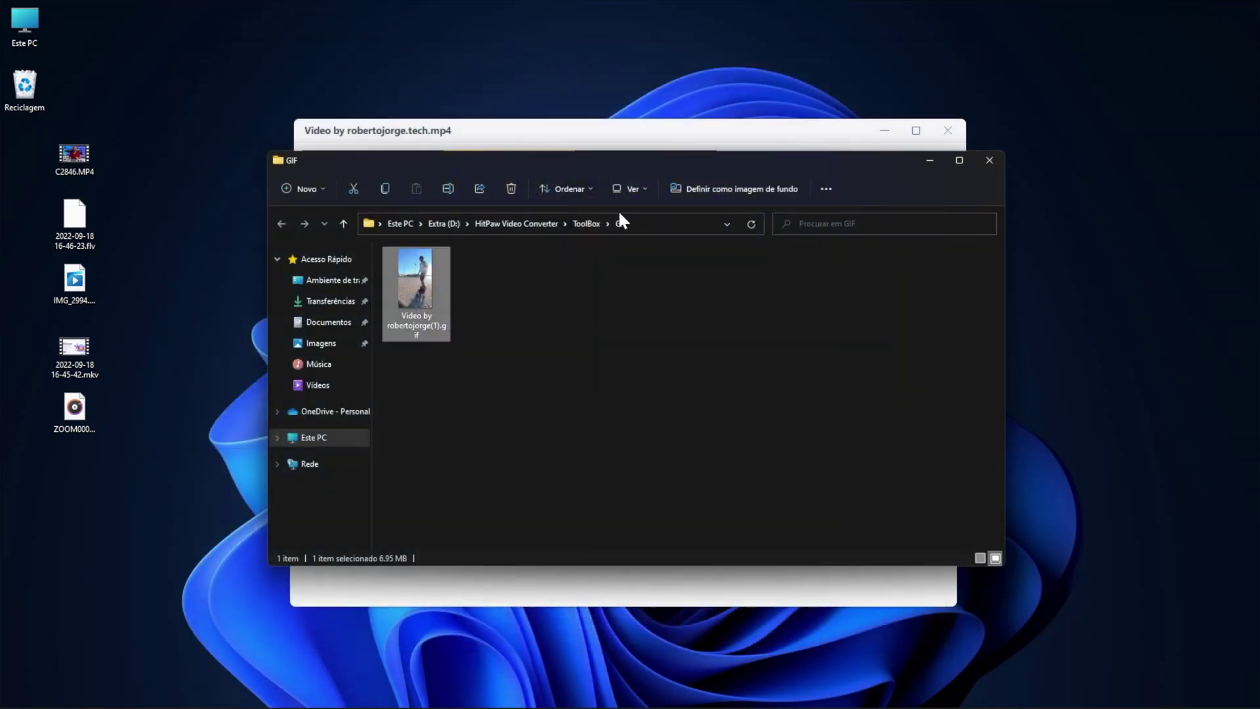
left_click(990, 160)
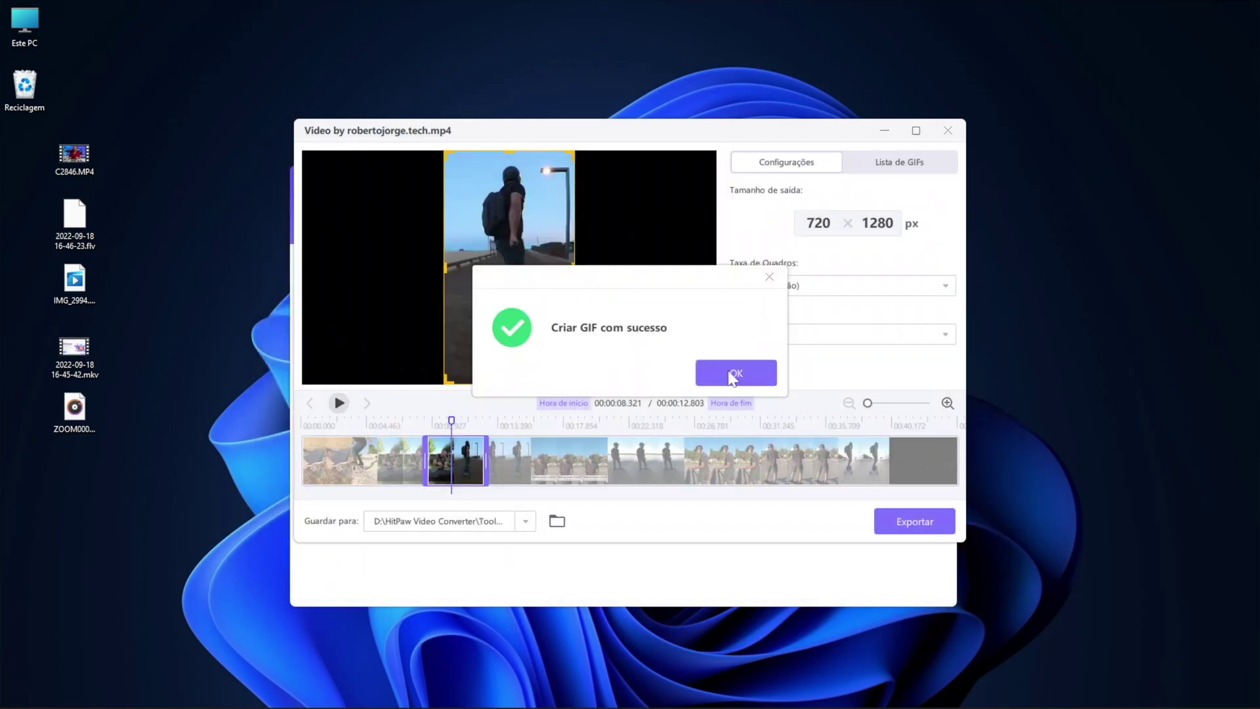
left_click(754, 373)
left_click(948, 131)
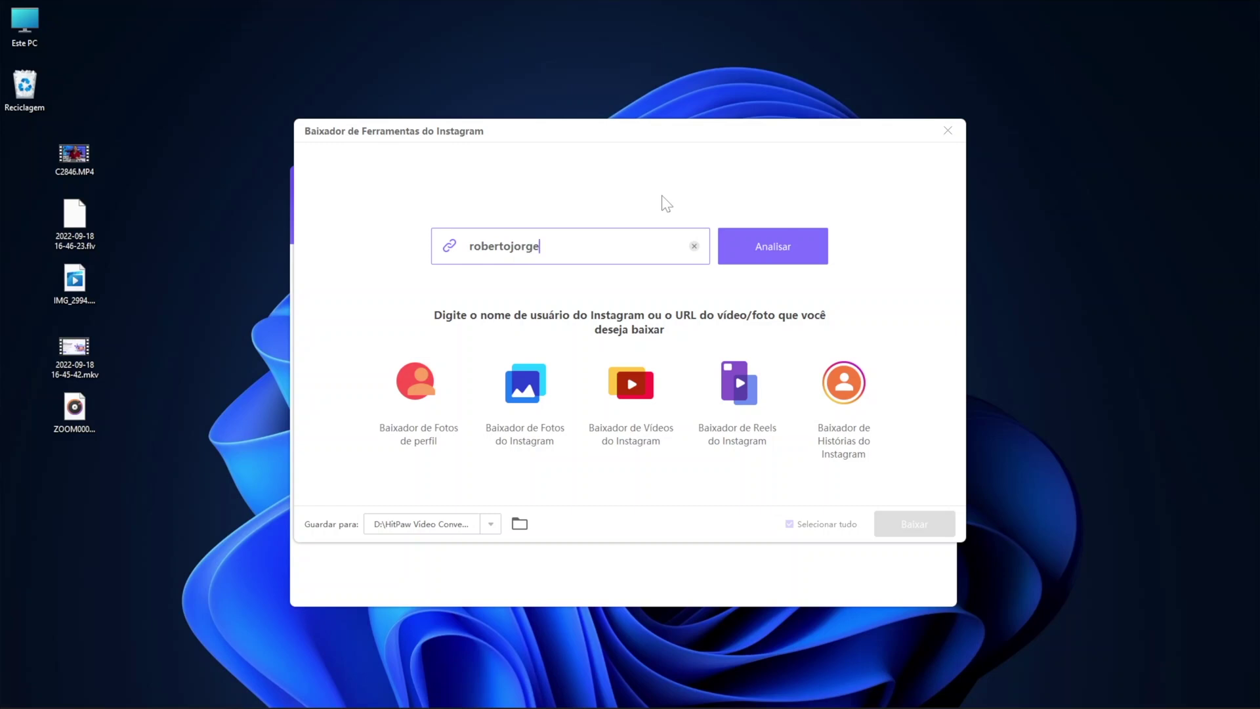
- Enter the Instagram account's username in the downloader and start the Analisar lookup
type("tech")
key("Return")
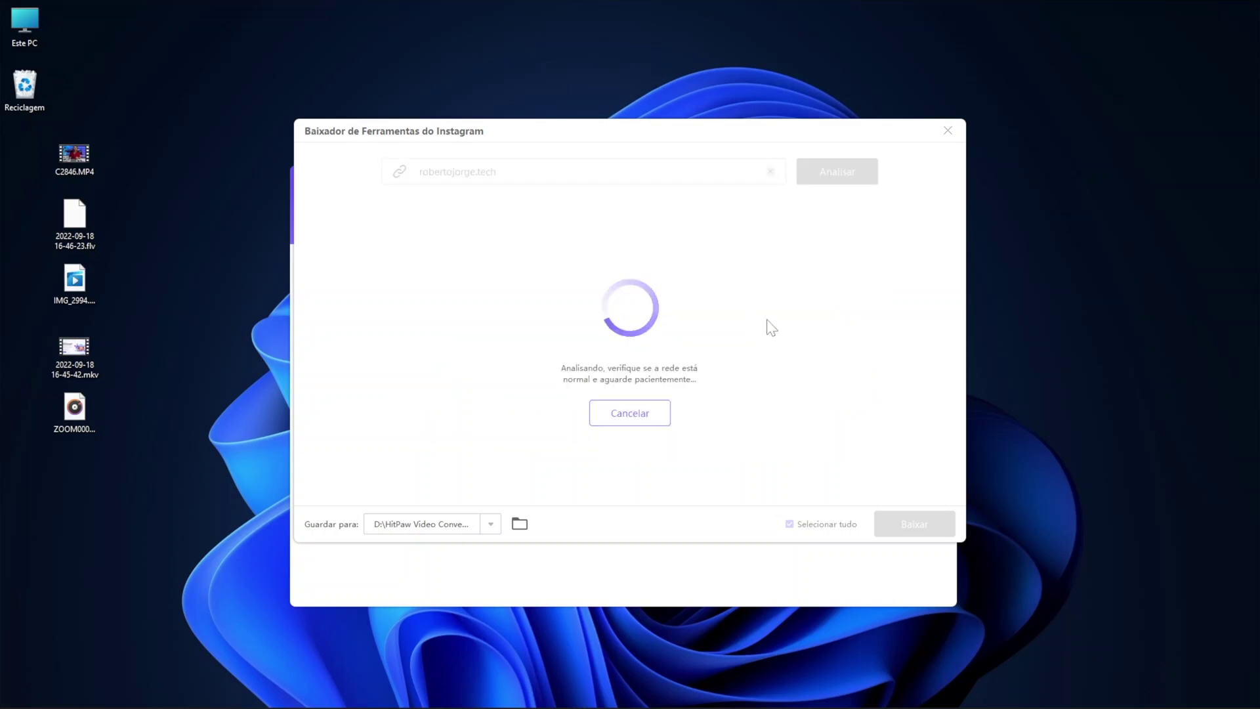